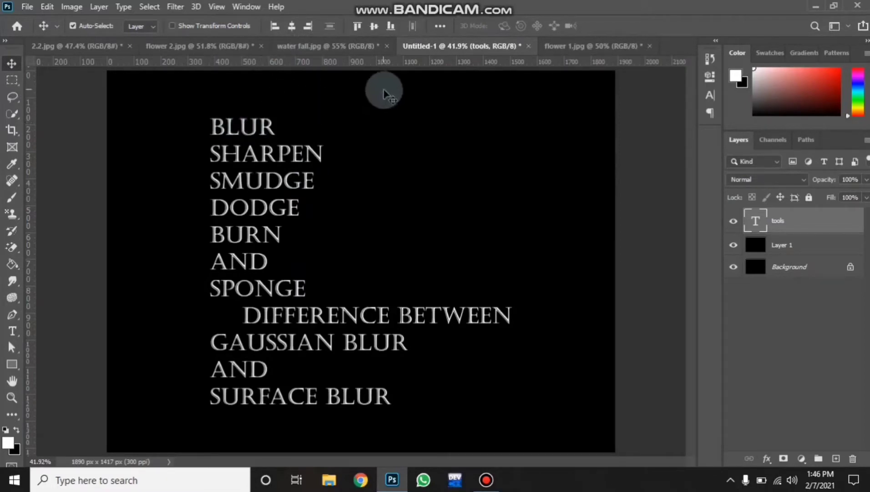
Switch to the flower 1.jpg image and revert it to its unblurred history state
{"action": "left_click", "coordinate": [616, 44]}
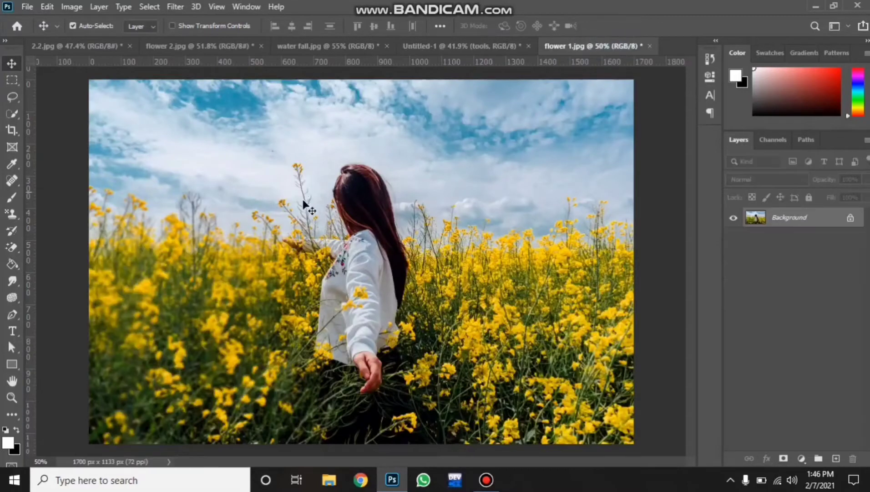
{"action": "left_click", "coordinate": [708, 58]}
{"action": "left_click", "coordinate": [665, 74]}
{"action": "left_click", "coordinate": [671, 55]}
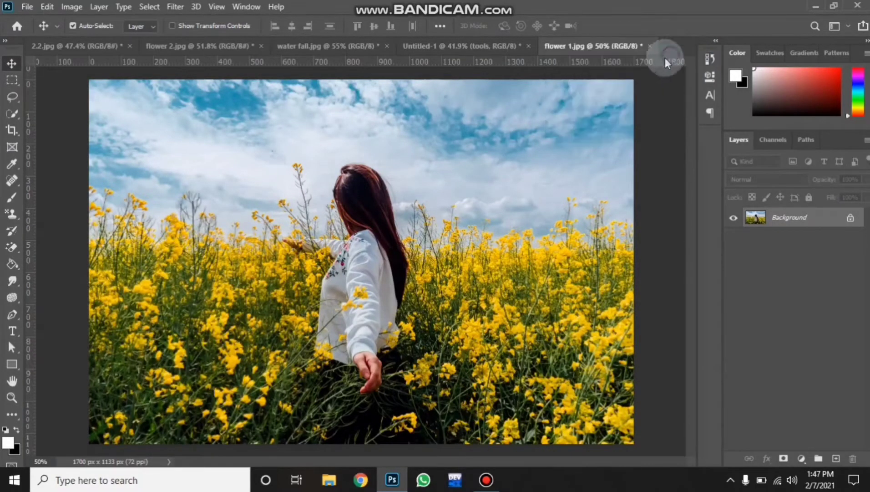
Activate the Blur tool for the flower 1.jpg image
{"action": "left_click", "coordinate": [13, 283]}
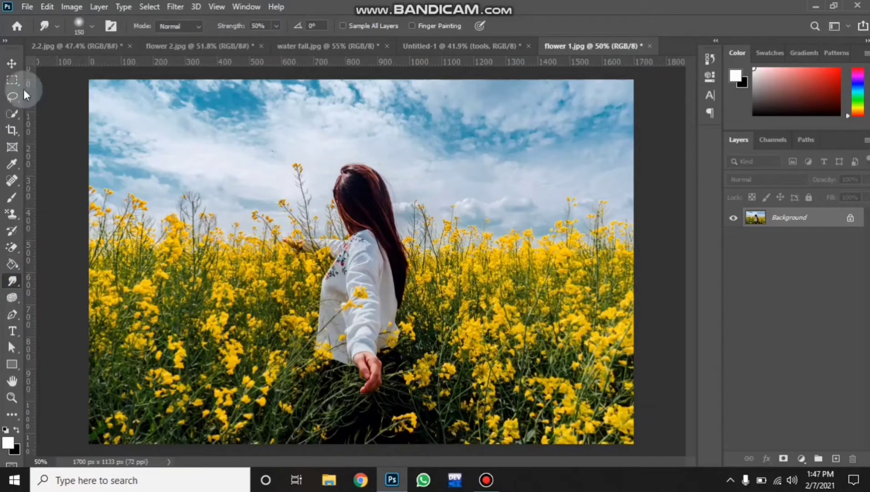
{"action": "left_click", "coordinate": [12, 63]}
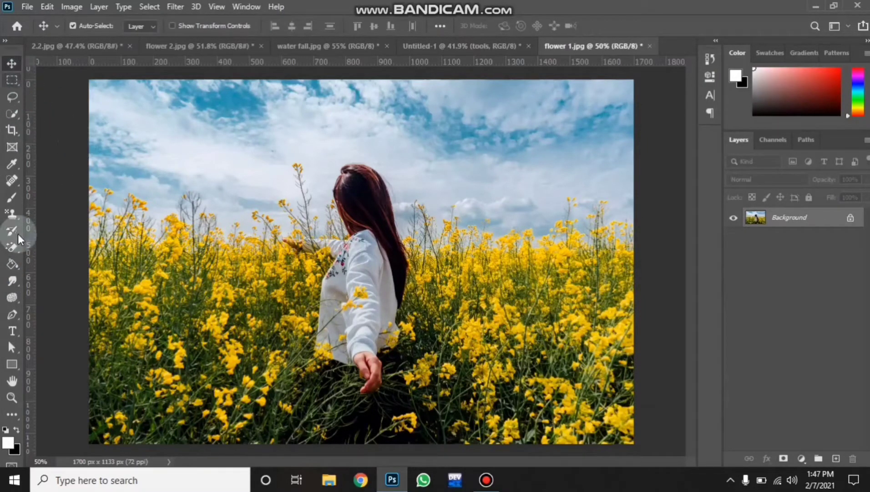
{"action": "left_click", "coordinate": [10, 290]}
{"action": "left_click", "coordinate": [55, 277]}
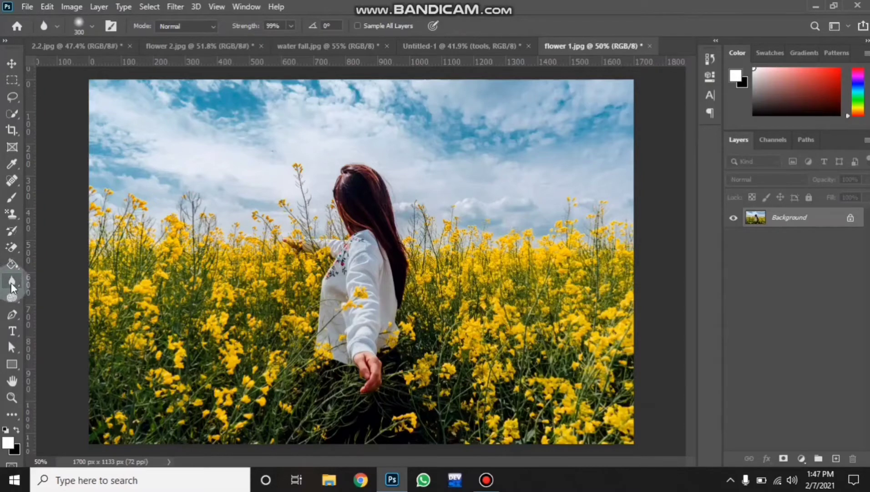
{"action": "right_click", "coordinate": [11, 282]}
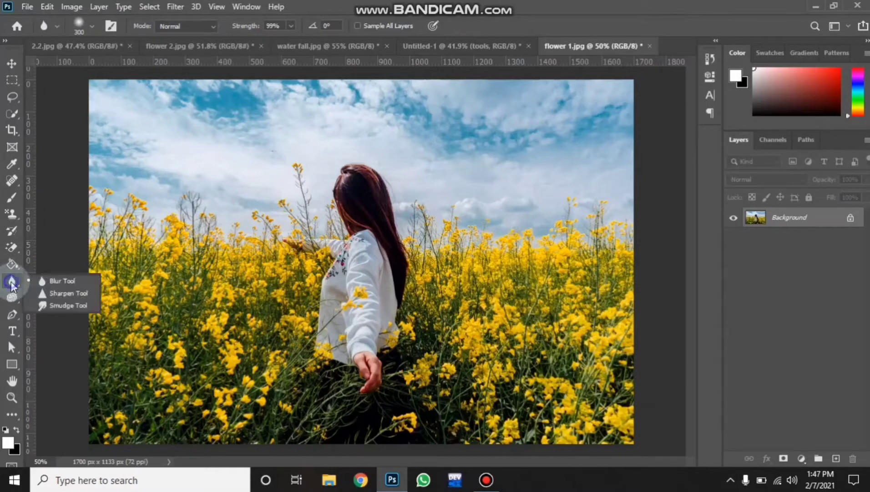
{"action": "left_click", "coordinate": [61, 282]}
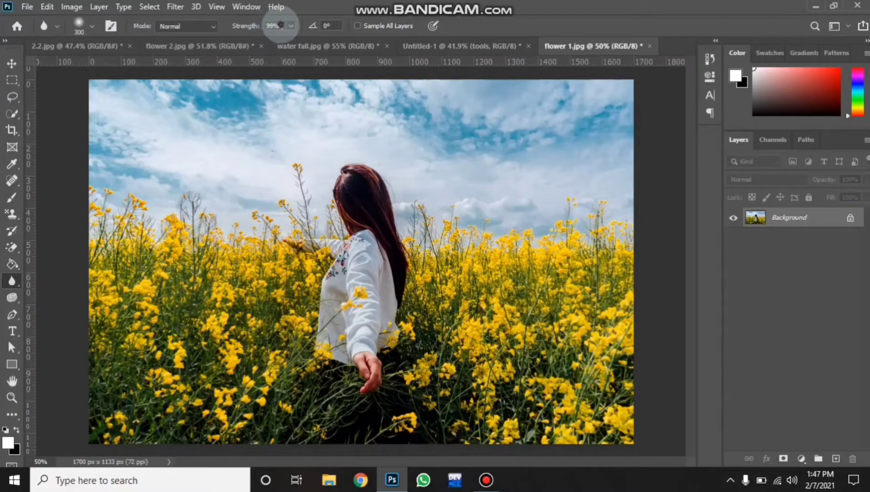
Blur the flowers left of the woman at 50% strength and the flowers right of her at 100% strength
{"action": "left_click", "coordinate": [247, 26]}
{"action": "type", "text": "50"}
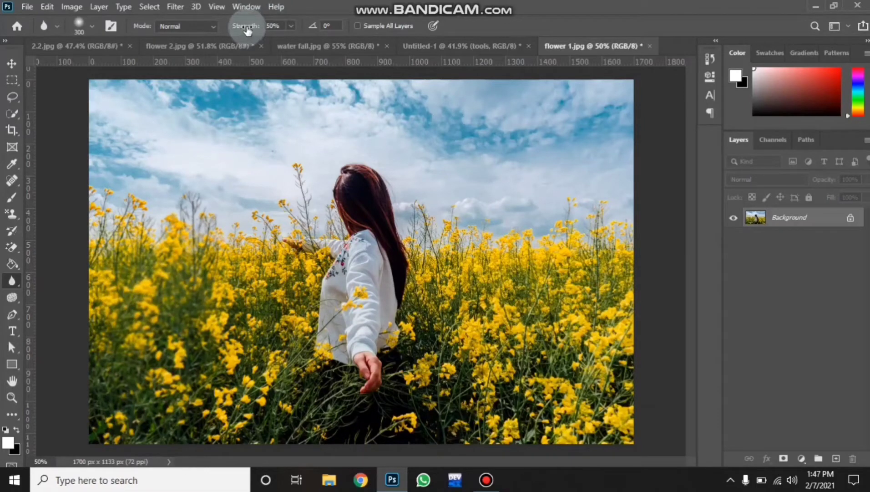
{"action": "left_click_drag", "start_coordinate": [246, 28], "coordinate": [317, 33]}
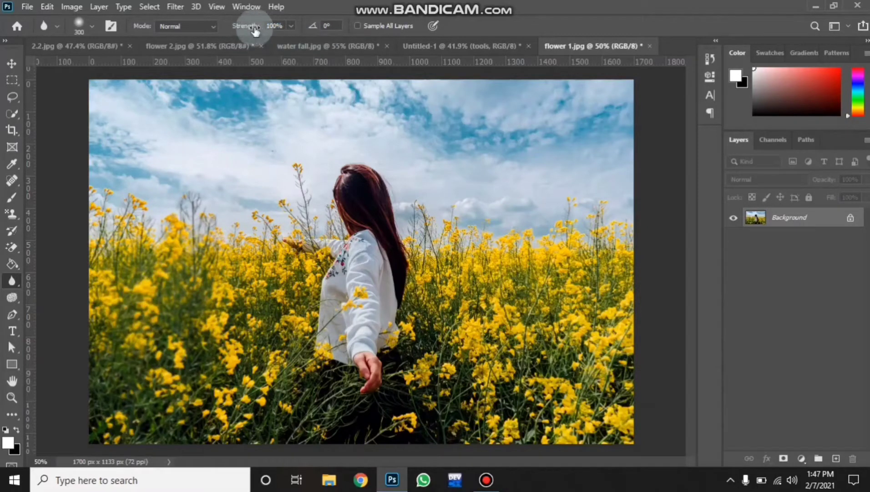
{"action": "mouse_move", "coordinate": [513, 256]}
{"action": "left_mouse_down"}
{"action": "mouse_move", "coordinate": [531, 269]}
{"action": "mouse_move", "coordinate": [536, 332]}
{"action": "mouse_move", "coordinate": [521, 234]}
{"action": "mouse_move", "coordinate": [520, 375]}
{"action": "mouse_move", "coordinate": [496, 331]}
{"action": "mouse_move", "coordinate": [479, 223]}
{"action": "mouse_move", "coordinate": [565, 269]}
{"action": "mouse_move", "coordinate": [518, 348]}
{"action": "mouse_move", "coordinate": [543, 279]}
{"action": "mouse_move", "coordinate": [493, 284]}
{"action": "mouse_move", "coordinate": [493, 359]}
{"action": "mouse_move", "coordinate": [510, 360]}
{"action": "mouse_move", "coordinate": [534, 425]}
{"action": "mouse_move", "coordinate": [493, 315]}
{"action": "mouse_move", "coordinate": [526, 423]}
{"action": "mouse_move", "coordinate": [518, 383]}
{"action": "mouse_move", "coordinate": [549, 422]}
{"action": "mouse_move", "coordinate": [555, 387]}
{"action": "mouse_move", "coordinate": [578, 351]}
{"action": "mouse_move", "coordinate": [598, 342]}
{"action": "mouse_move", "coordinate": [622, 442]}
{"action": "left_mouse_up"}
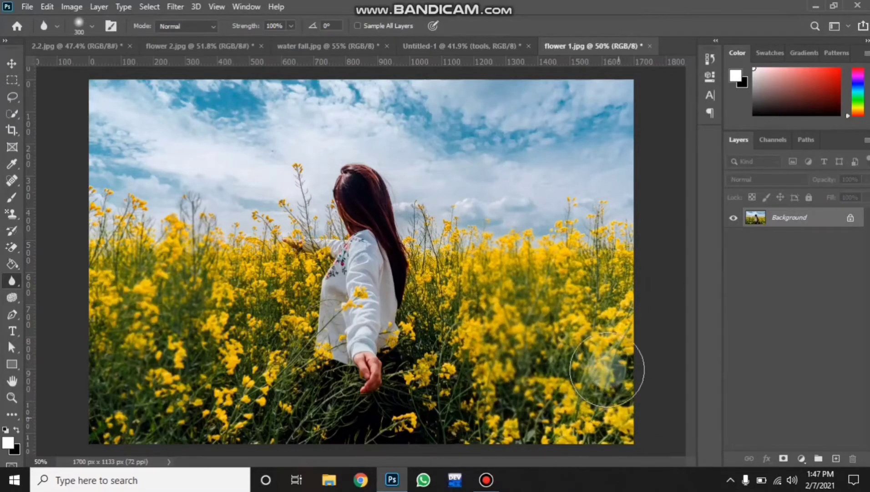
{"action": "right_click", "coordinate": [11, 282]}
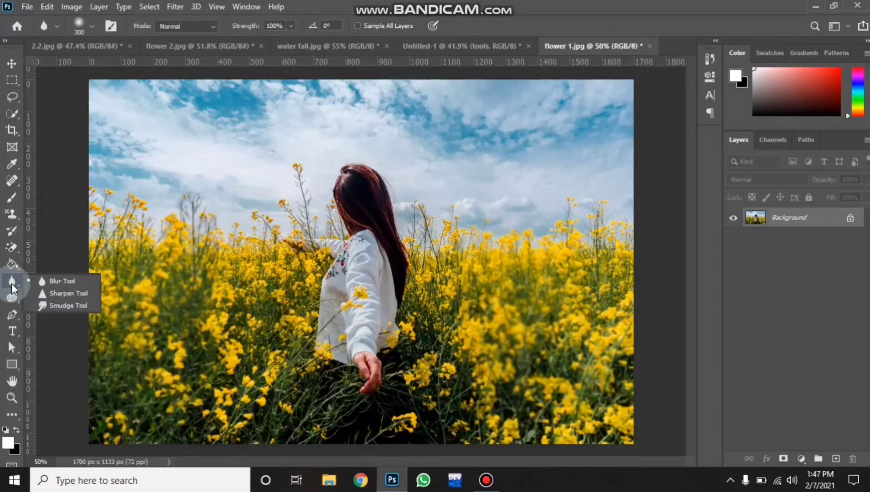
{"action": "left_click", "coordinate": [54, 281]}
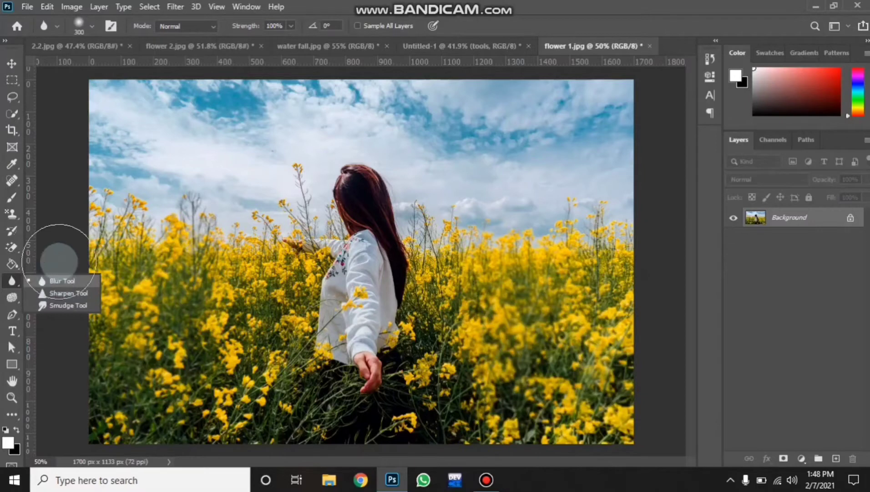
{"action": "left_click", "coordinate": [174, 7]}
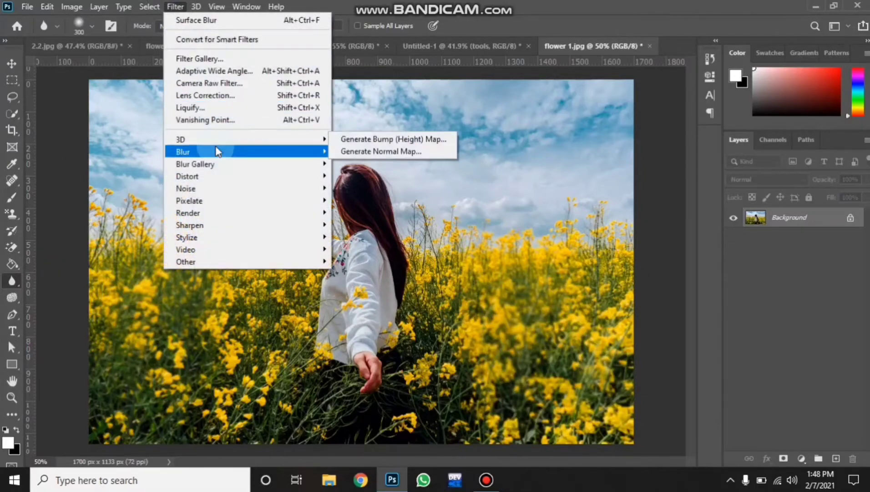
{"action": "mouse_move", "coordinate": [225, 170]}
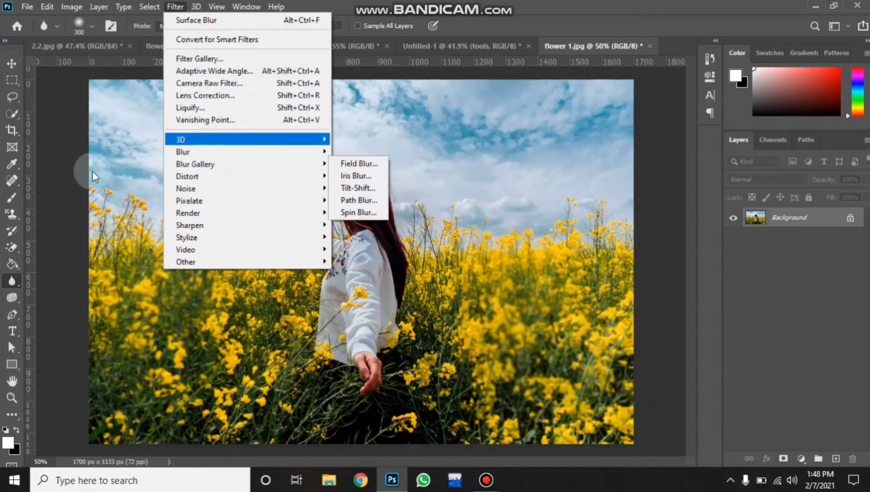
{"action": "left_click", "coordinate": [65, 283]}
{"action": "right_click", "coordinate": [18, 280]}
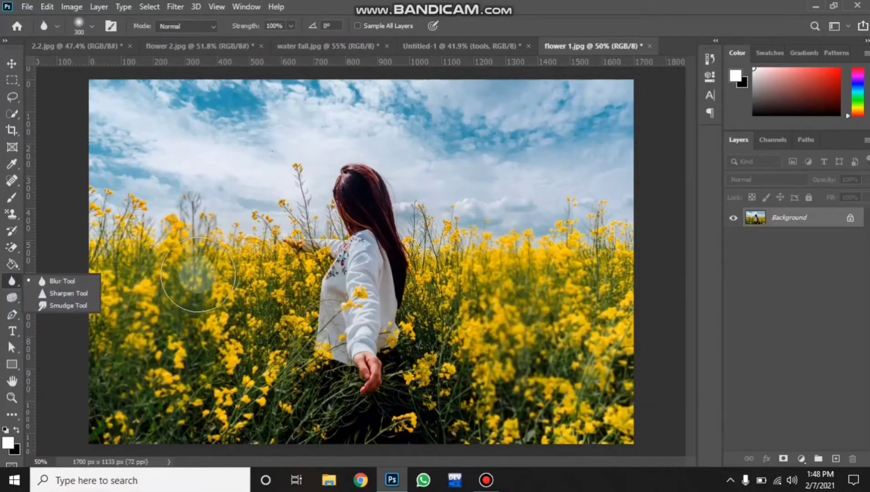
{"action": "left_click", "coordinate": [198, 292]}
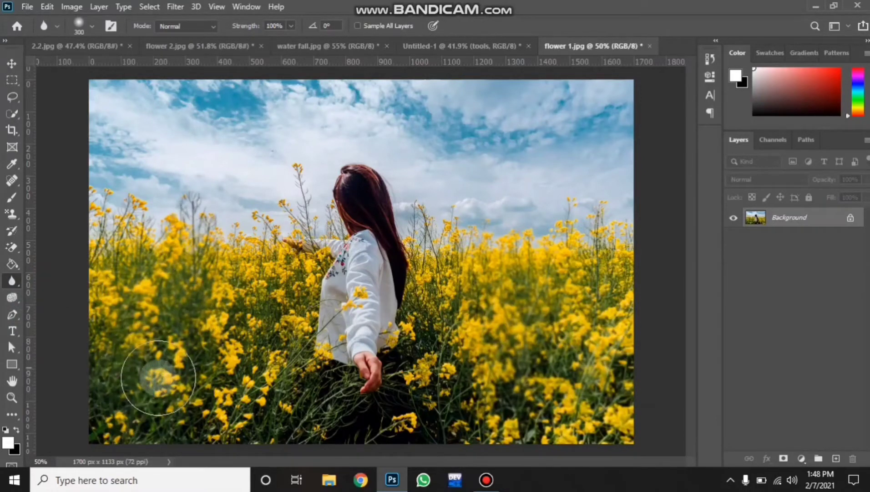
Activate the Sharpen tool and switch to the water fall.jpg image
{"action": "right_click", "coordinate": [13, 278]}
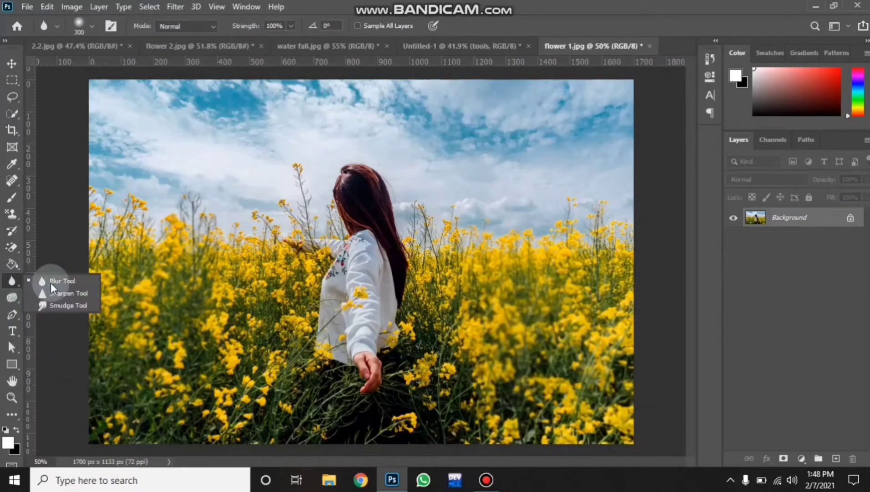
{"action": "left_click", "coordinate": [67, 296]}
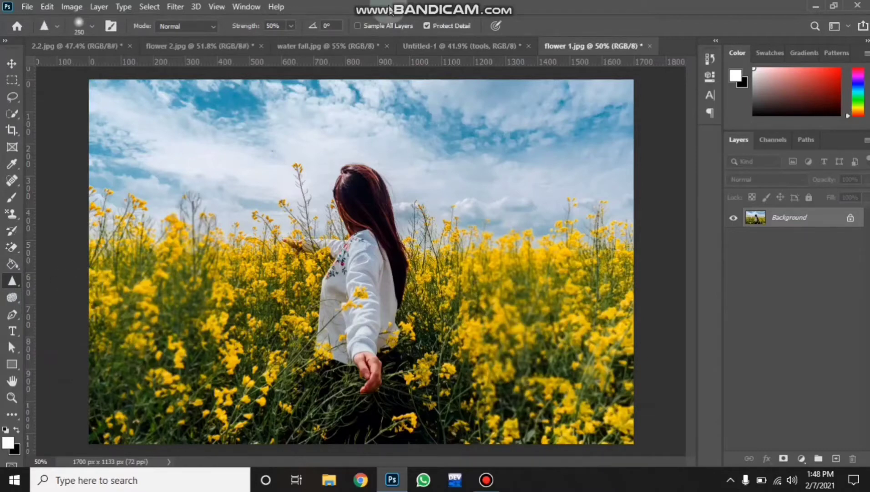
{"action": "left_click", "coordinate": [440, 47]}
{"action": "left_click", "coordinate": [251, 47]}
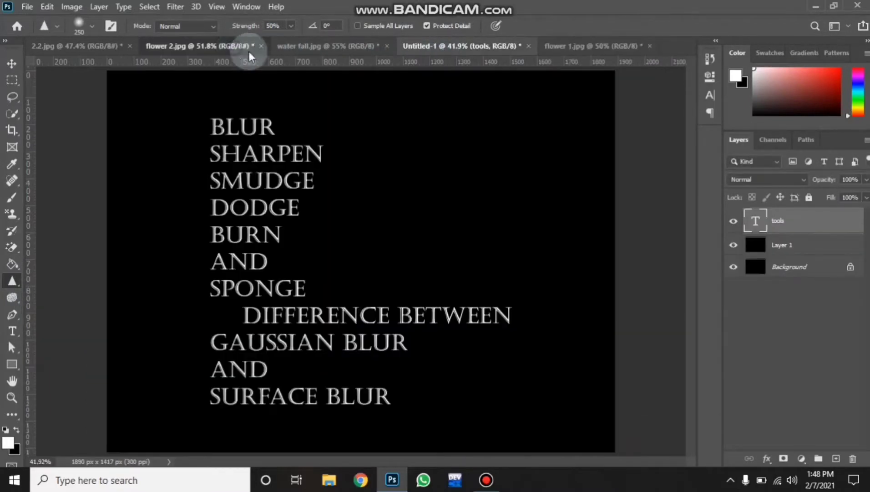
{"action": "left_click", "coordinate": [310, 49]}
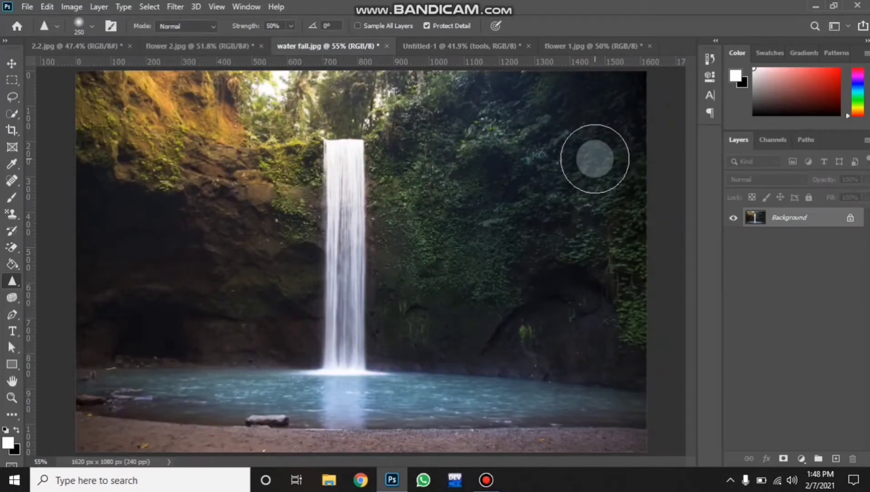
Duplicate the background layer and sharpen the foliage right of the waterfall, first at 50% and then at 100% strength
{"action": "key", "text": "ctrl+j"}
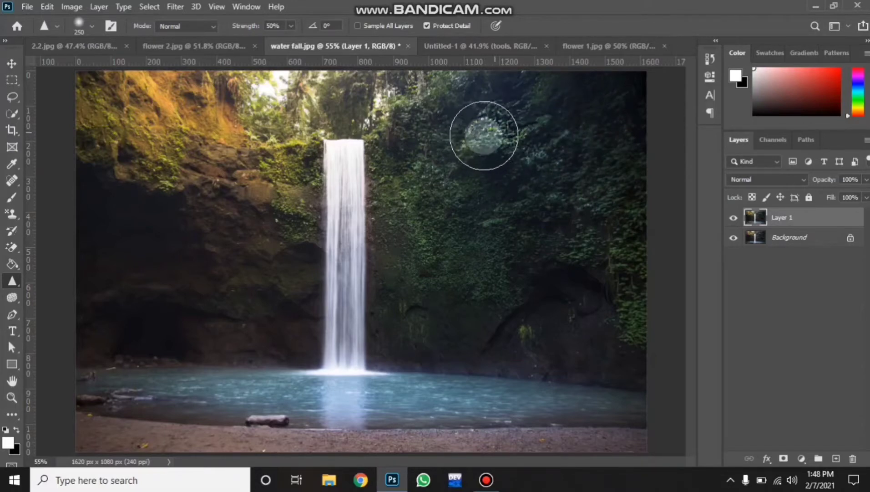
{"action": "mouse_move", "coordinate": [494, 131]}
{"action": "left_mouse_down"}
{"action": "mouse_move", "coordinate": [515, 119]}
{"action": "mouse_move", "coordinate": [498, 141]}
{"action": "mouse_move", "coordinate": [536, 126]}
{"action": "mouse_move", "coordinate": [488, 143]}
{"action": "mouse_move", "coordinate": [499, 159]}
{"action": "mouse_move", "coordinate": [491, 147]}
{"action": "mouse_move", "coordinate": [516, 123]}
{"action": "mouse_move", "coordinate": [489, 142]}
{"action": "left_mouse_up"}
{"action": "left_click_drag", "start_coordinate": [245, 30], "coordinate": [343, 36]}
{"action": "mouse_move", "coordinate": [617, 133]}
{"action": "left_mouse_down"}
{"action": "mouse_move", "coordinate": [610, 175]}
{"action": "mouse_move", "coordinate": [593, 127]}
{"action": "mouse_move", "coordinate": [612, 240]}
{"action": "mouse_move", "coordinate": [594, 163]}
{"action": "mouse_move", "coordinate": [572, 155]}
{"action": "mouse_move", "coordinate": [578, 163]}
{"action": "mouse_move", "coordinate": [466, 222]}
{"action": "left_mouse_up"}
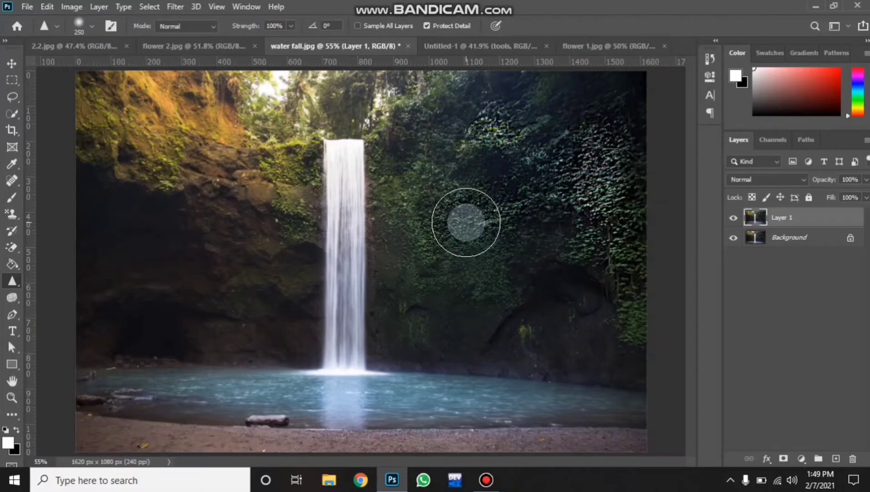
{"action": "left_click", "coordinate": [516, 44]}
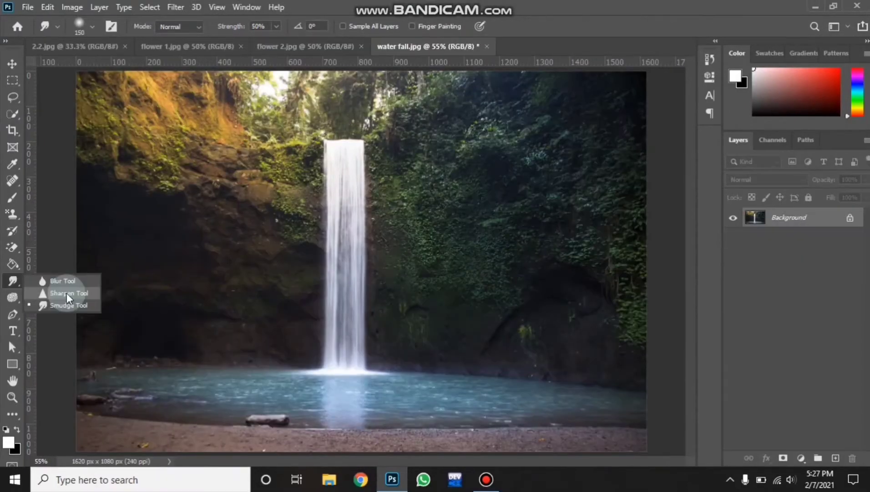
{"action": "left_click", "coordinate": [67, 303]}
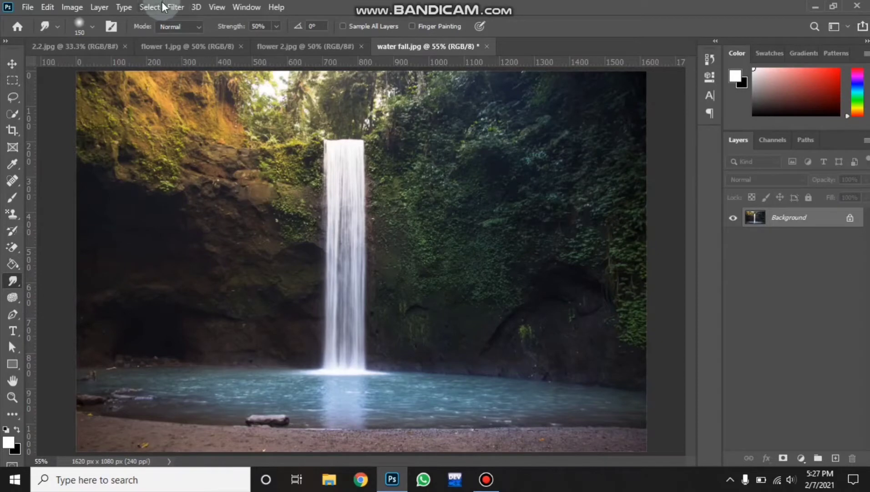
{"action": "left_click", "coordinate": [176, 7]}
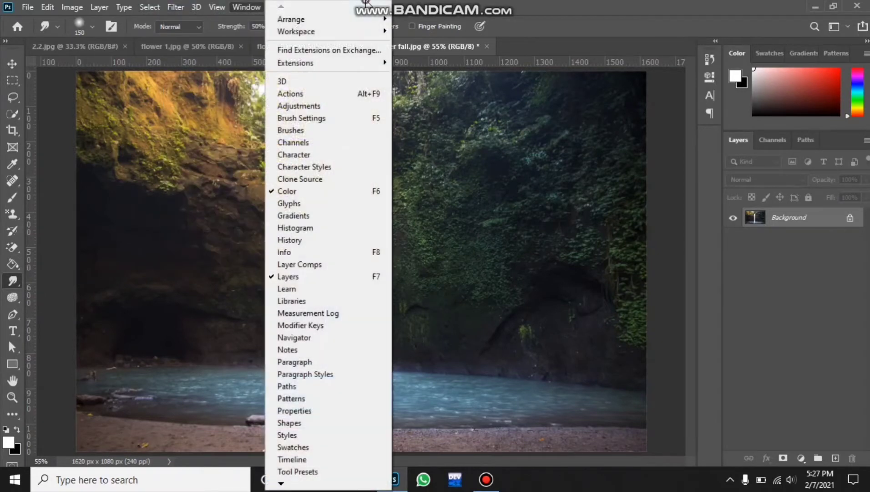
{"action": "left_click", "coordinate": [307, 17]}
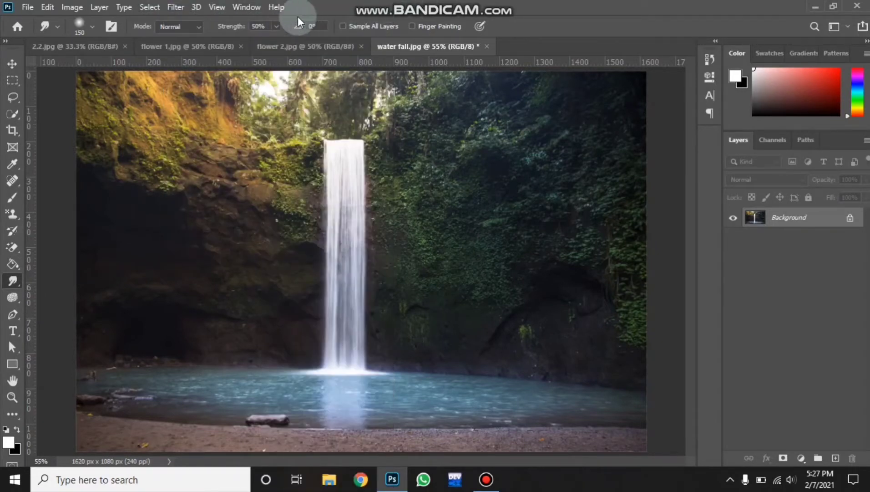
{"action": "left_click", "coordinate": [173, 7]}
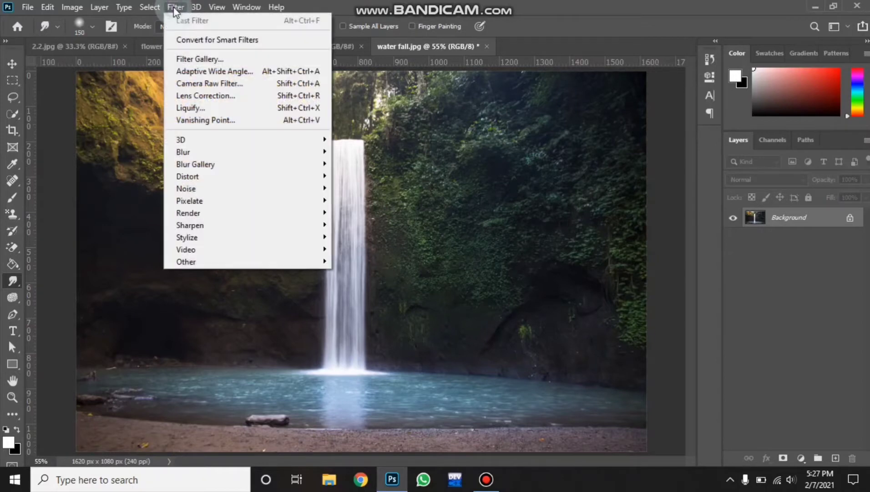
{"action": "mouse_move", "coordinate": [256, 157]}
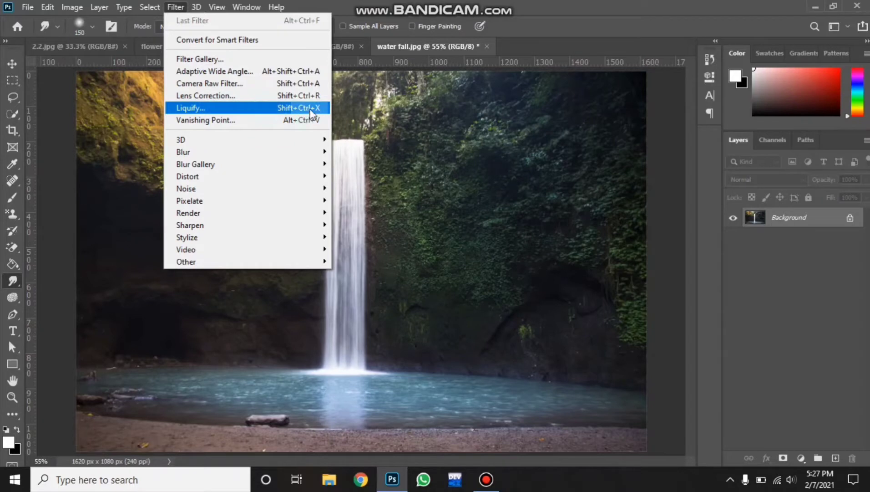
{"action": "left_click", "coordinate": [177, 8]}
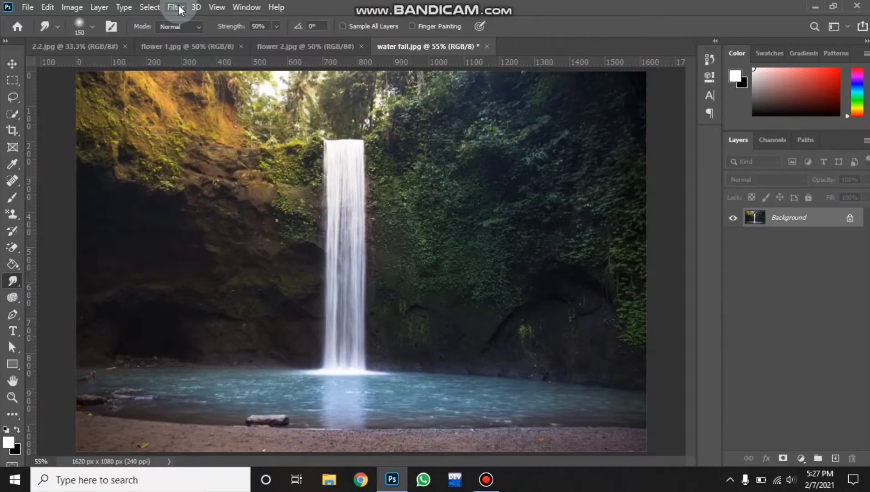
Smudge the upper part of the waterfall into a zigzag with the Smudge tool at 50% strength, and undo the smudging
{"action": "right_click", "coordinate": [10, 284]}
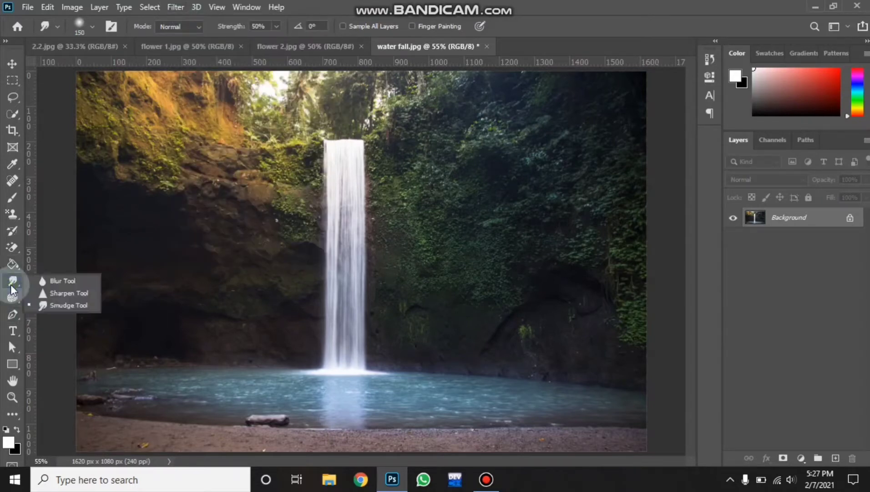
{"action": "left_click", "coordinate": [71, 306]}
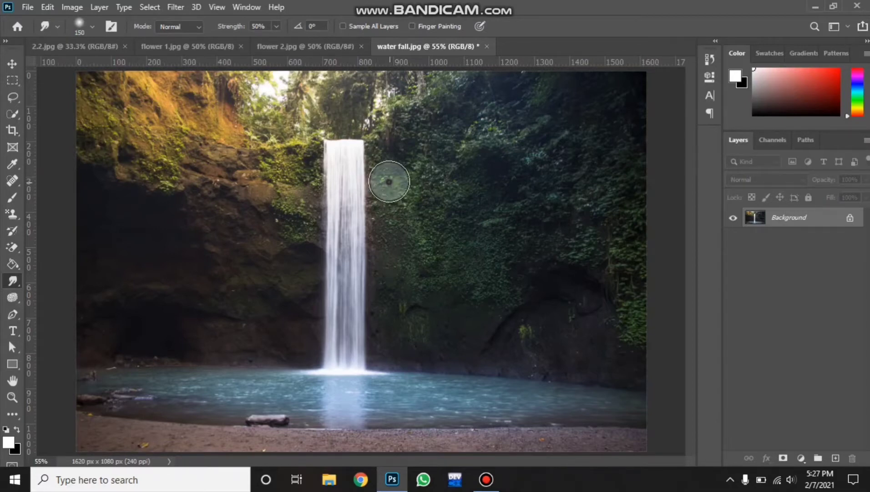
{"action": "mouse_move", "coordinate": [389, 181]}
{"action": "left_mouse_down"}
{"action": "mouse_move", "coordinate": [311, 189]}
{"action": "mouse_move", "coordinate": [286, 204]}
{"action": "mouse_move", "coordinate": [290, 216]}
{"action": "mouse_move", "coordinate": [333, 235]}
{"action": "mouse_move", "coordinate": [436, 237]}
{"action": "mouse_move", "coordinate": [424, 274]}
{"action": "mouse_move", "coordinate": [374, 281]}
{"action": "left_mouse_up"}
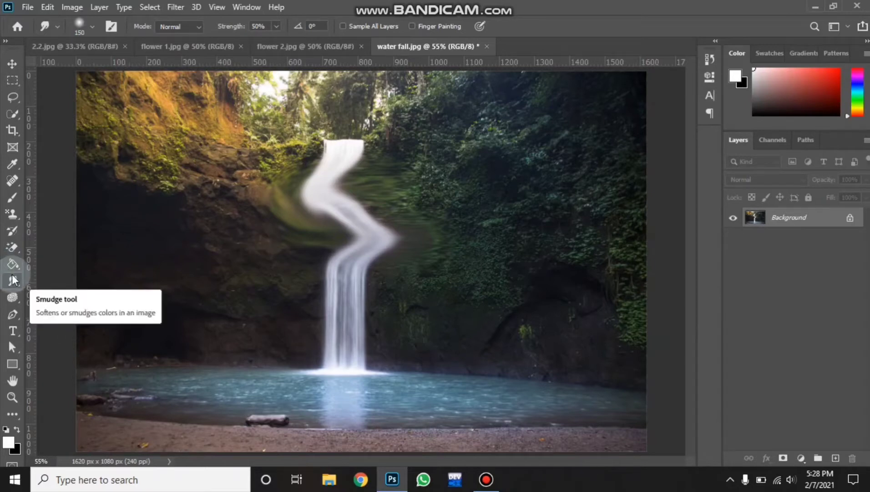
{"action": "key", "text": "ctrl+z"}
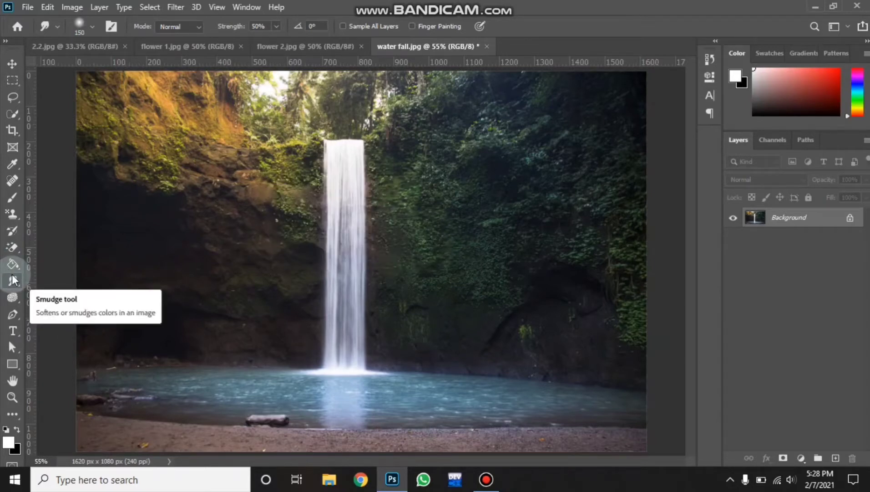
Lighten the foliage high on the cliff right of the waterfall with the Dodge tool, using the Midtones range at 100% exposure
{"action": "right_click", "coordinate": [13, 280]}
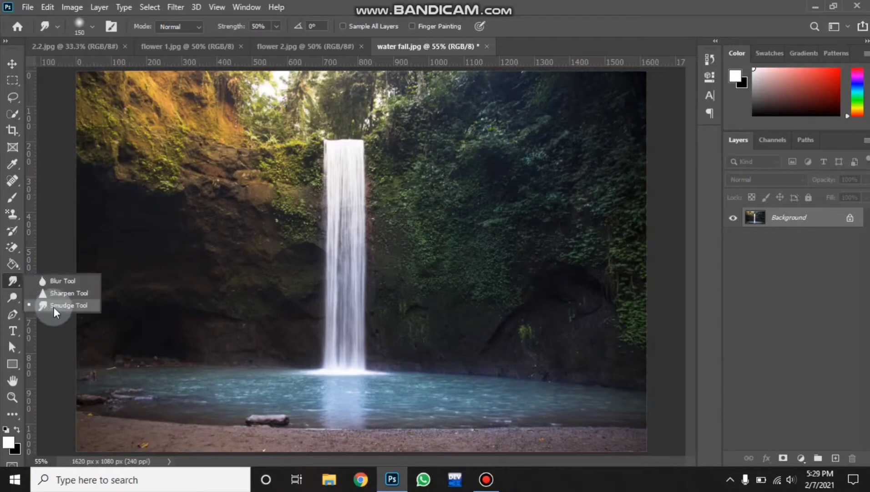
{"action": "left_click", "coordinate": [15, 300]}
{"action": "right_click", "coordinate": [14, 300]}
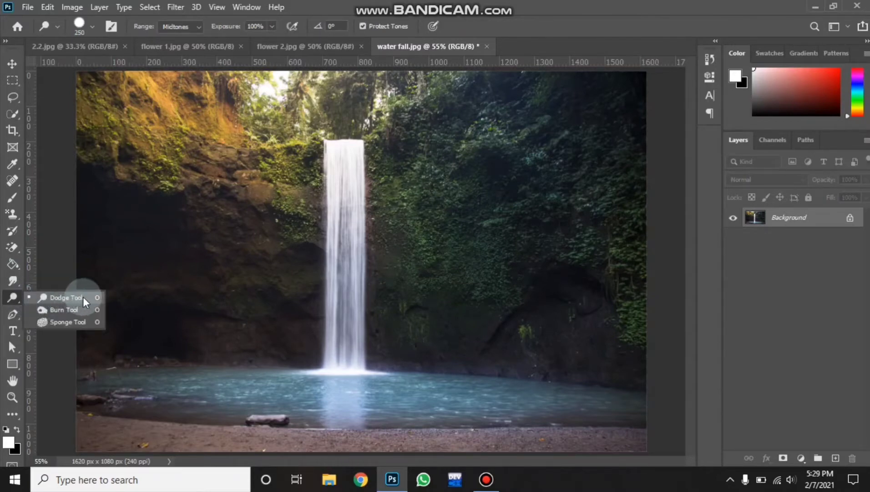
{"action": "left_click", "coordinate": [94, 296]}
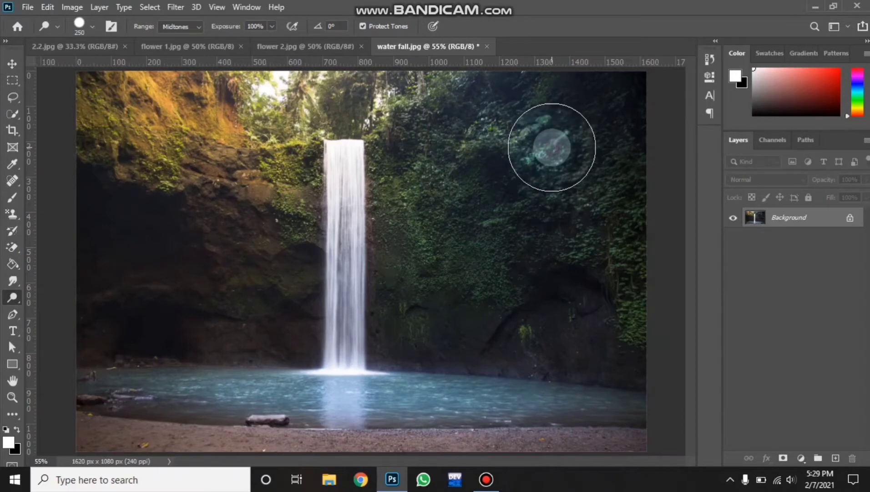
{"action": "mouse_move", "coordinate": [552, 147]}
{"action": "left_mouse_down"}
{"action": "mouse_move", "coordinate": [480, 180]}
{"action": "mouse_move", "coordinate": [530, 155]}
{"action": "mouse_move", "coordinate": [489, 171]}
{"action": "mouse_move", "coordinate": [513, 160]}
{"action": "mouse_move", "coordinate": [495, 169]}
{"action": "mouse_move", "coordinate": [531, 160]}
{"action": "mouse_move", "coordinate": [534, 140]}
{"action": "mouse_move", "coordinate": [582, 116]}
{"action": "mouse_move", "coordinate": [529, 128]}
{"action": "mouse_move", "coordinate": [555, 134]}
{"action": "mouse_move", "coordinate": [548, 117]}
{"action": "mouse_move", "coordinate": [534, 155]}
{"action": "mouse_move", "coordinate": [550, 146]}
{"action": "left_mouse_up"}
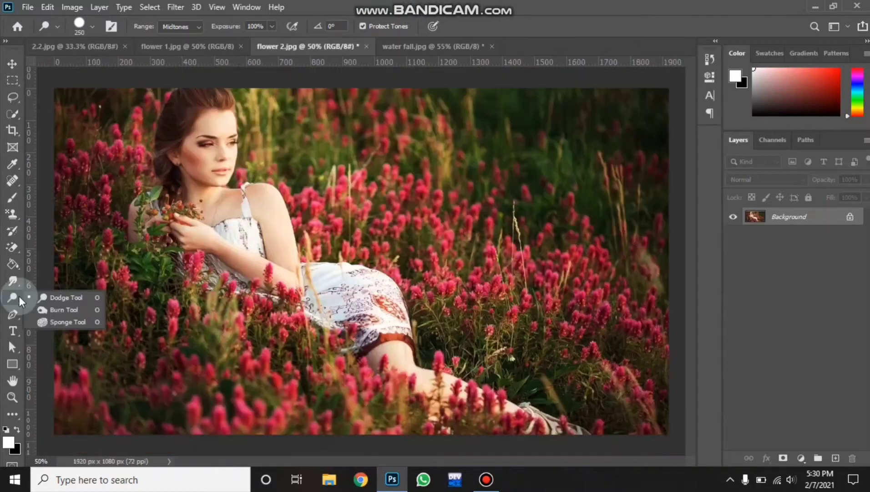
Duplicate the background layer of flower 2.jpg and darken the woman's shoulder, arm and hands with the Burn tool at 50% exposure
{"action": "left_click", "coordinate": [63, 310]}
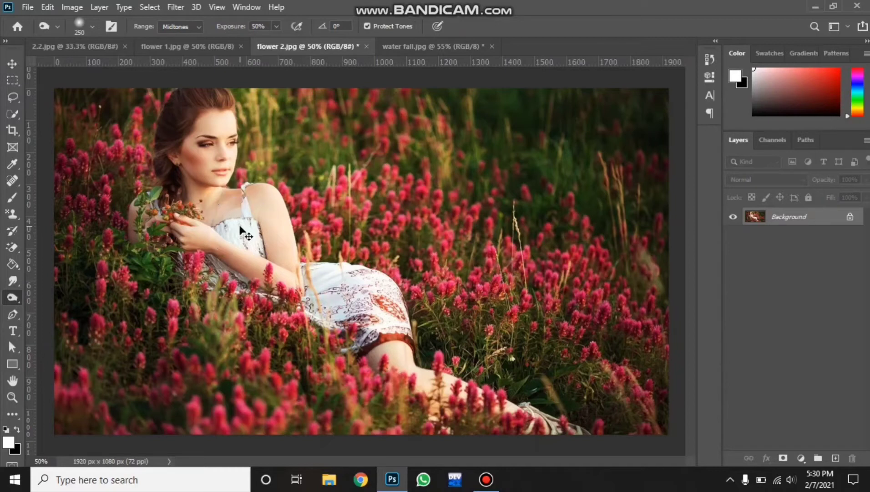
{"action": "key", "text": "ctrl+j"}
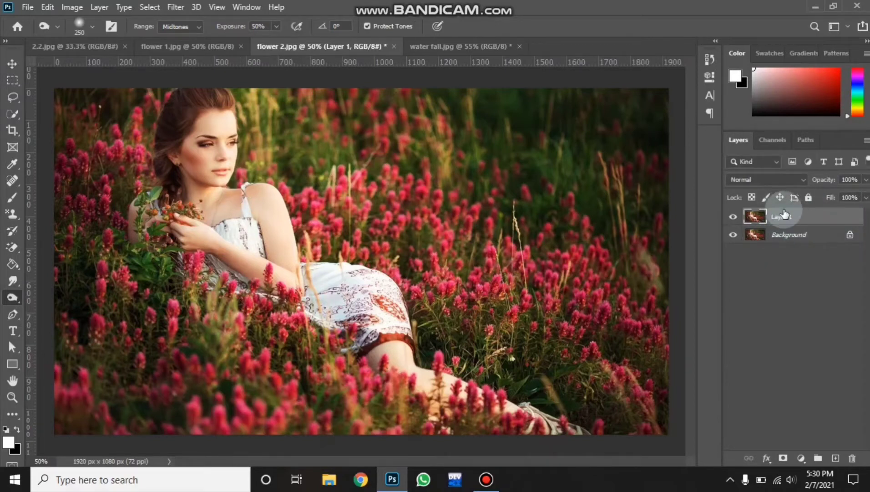
{"action": "mouse_move", "coordinate": [298, 248]}
{"action": "left_mouse_down"}
{"action": "mouse_move", "coordinate": [273, 200]}
{"action": "mouse_move", "coordinate": [270, 211]}
{"action": "left_mouse_up"}
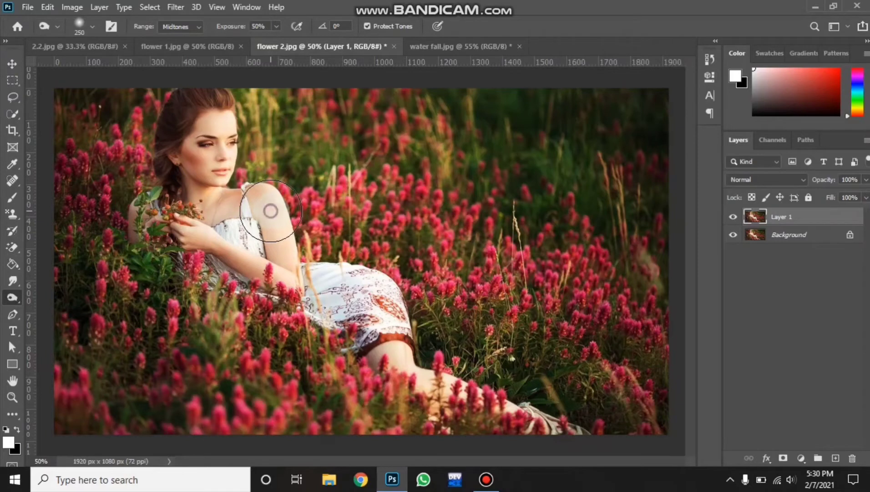
{"action": "mouse_move", "coordinate": [271, 211]}
{"action": "left_mouse_down"}
{"action": "mouse_move", "coordinate": [284, 265]}
{"action": "mouse_move", "coordinate": [211, 243]}
{"action": "mouse_move", "coordinate": [204, 223]}
{"action": "mouse_move", "coordinate": [216, 145]}
{"action": "mouse_move", "coordinate": [216, 198]}
{"action": "mouse_move", "coordinate": [260, 195]}
{"action": "mouse_move", "coordinate": [452, 397]}
{"action": "mouse_move", "coordinate": [525, 415]}
{"action": "mouse_move", "coordinate": [323, 281]}
{"action": "mouse_move", "coordinate": [356, 289]}
{"action": "mouse_move", "coordinate": [369, 302]}
{"action": "mouse_move", "coordinate": [306, 279]}
{"action": "mouse_move", "coordinate": [263, 199]}
{"action": "mouse_move", "coordinate": [281, 243]}
{"action": "mouse_move", "coordinate": [185, 233]}
{"action": "left_mouse_up"}
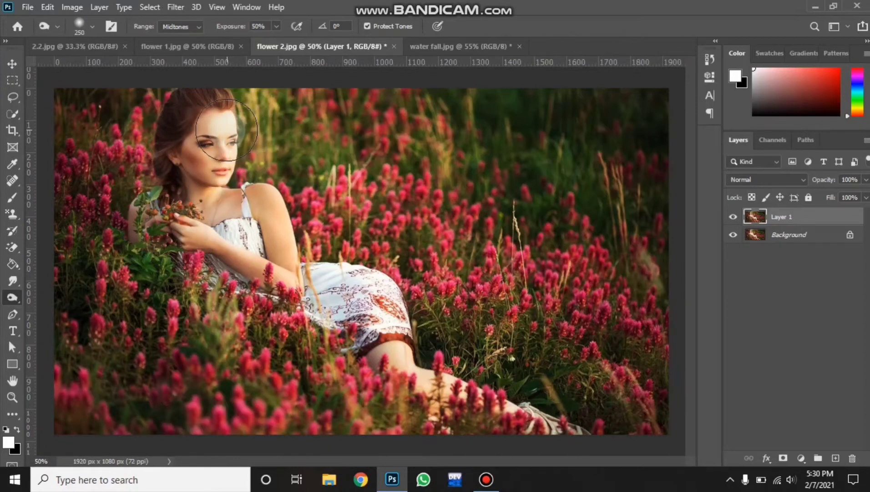
Compare the burned layer with the original by toggling the visibility of Layer 1
{"action": "left_click", "coordinate": [733, 217]}
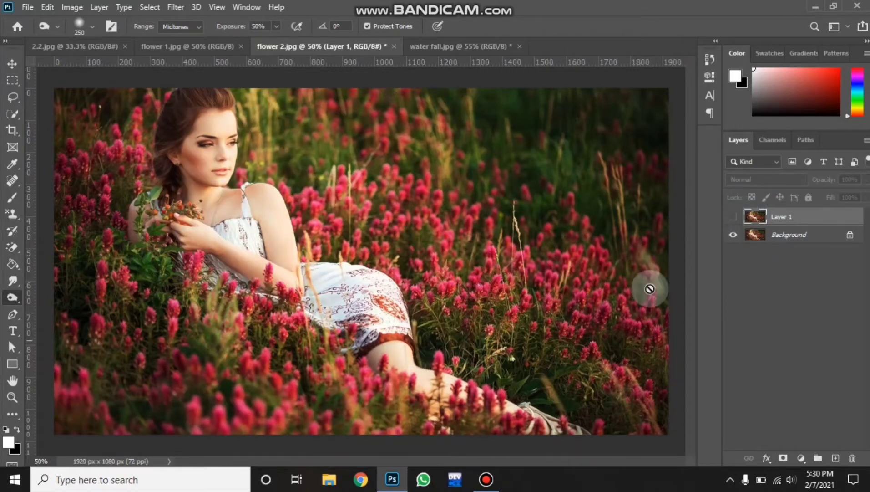
{"action": "left_click", "coordinate": [732, 217]}
{"action": "left_click", "coordinate": [732, 217]}
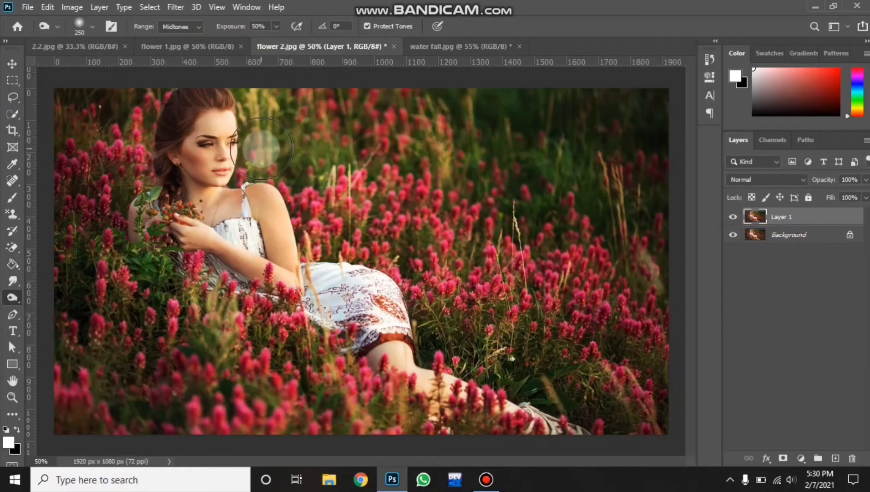
Desaturate the woman's face and hair with the Sponge tool in Desaturate mode at 100% flow
{"action": "right_click", "coordinate": [4, 298]}
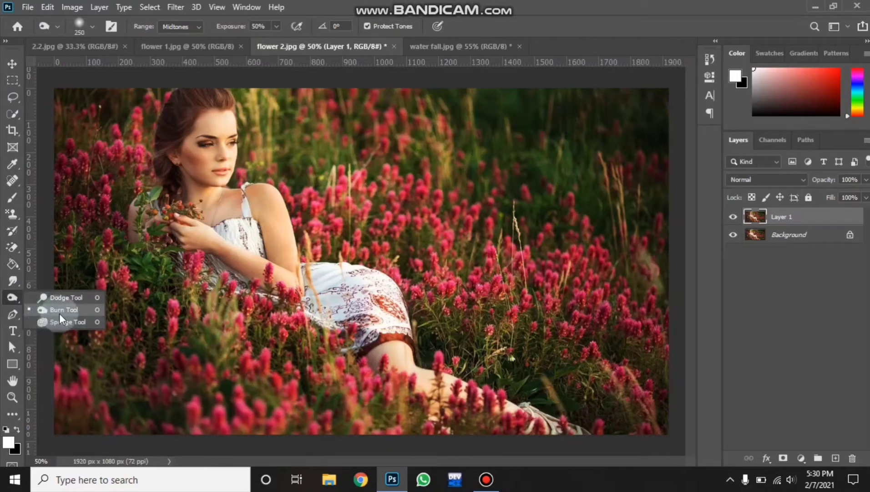
{"action": "left_click", "coordinate": [89, 323]}
{"action": "right_click", "coordinate": [8, 298]}
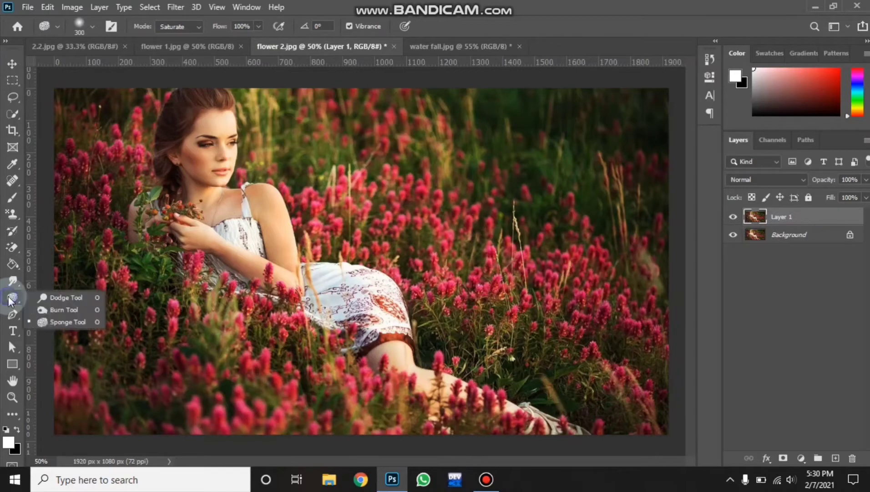
{"action": "left_click", "coordinate": [88, 321]}
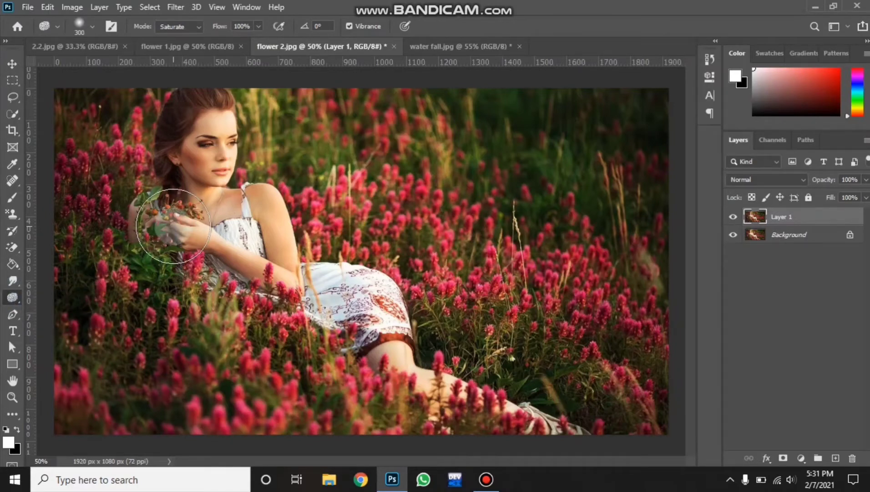
{"action": "left_click", "coordinate": [198, 26]}
{"action": "left_click", "coordinate": [175, 35]}
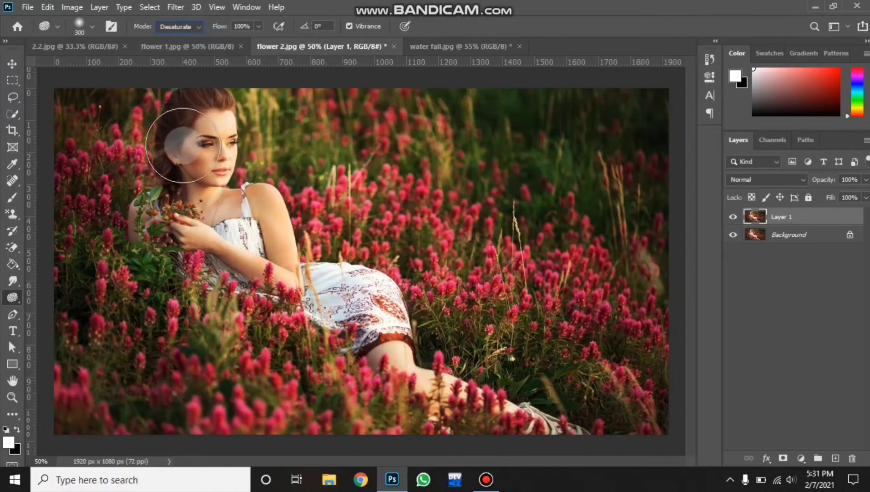
{"action": "left_click", "coordinate": [175, 28]}
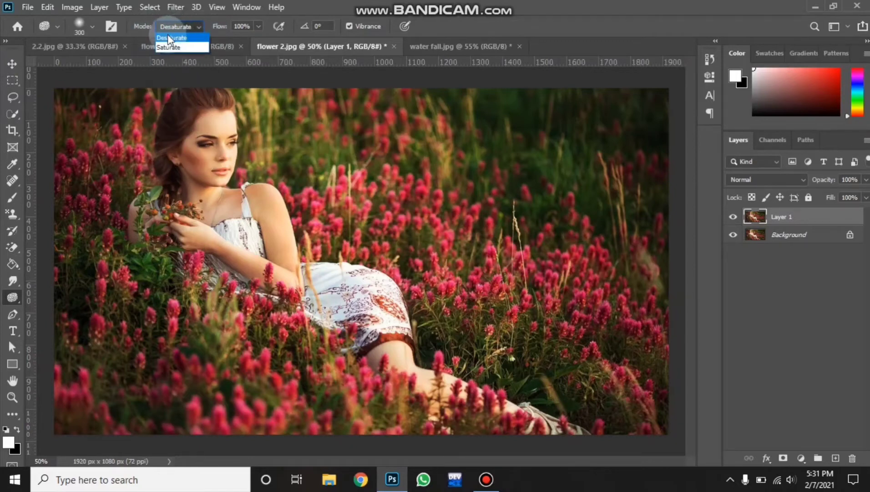
{"action": "left_click", "coordinate": [182, 38]}
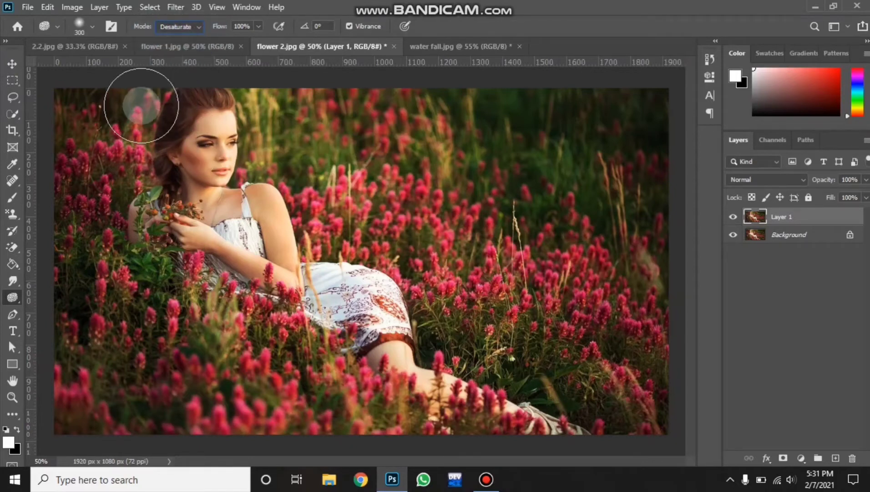
{"action": "mouse_move", "coordinate": [103, 123]}
{"action": "left_mouse_down"}
{"action": "mouse_move", "coordinate": [250, 123]}
{"action": "mouse_move", "coordinate": [144, 142]}
{"action": "mouse_move", "coordinate": [258, 151]}
{"action": "mouse_move", "coordinate": [89, 166]}
{"action": "mouse_move", "coordinate": [254, 168]}
{"action": "mouse_move", "coordinate": [146, 169]}
{"action": "mouse_move", "coordinate": [243, 156]}
{"action": "mouse_move", "coordinate": [142, 164]}
{"action": "mouse_move", "coordinate": [251, 156]}
{"action": "mouse_move", "coordinate": [204, 164]}
{"action": "mouse_move", "coordinate": [239, 160]}
{"action": "mouse_move", "coordinate": [188, 150]}
{"action": "mouse_move", "coordinate": [241, 143]}
{"action": "left_mouse_up"}
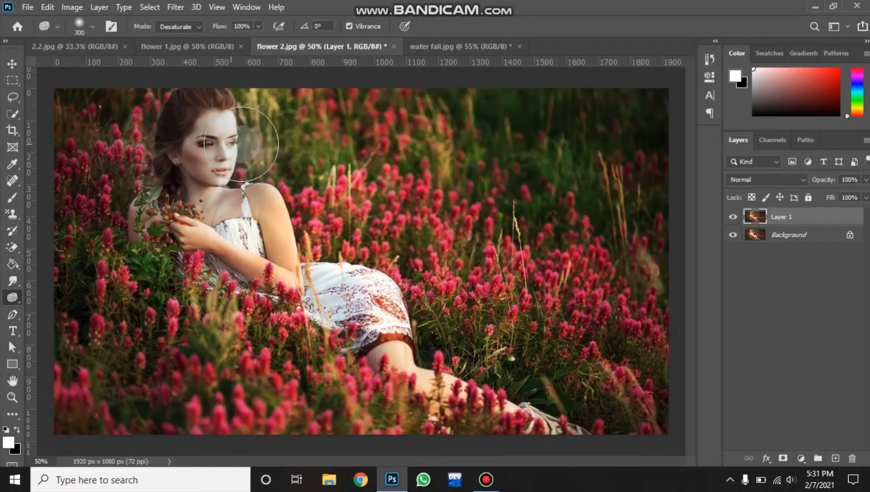
{"action": "key", "text": "ctrl+z"}
Saturate the pink flowers right of the woman with the Sponge tool in Saturate mode at 100% flow
{"action": "left_click", "coordinate": [190, 28]}
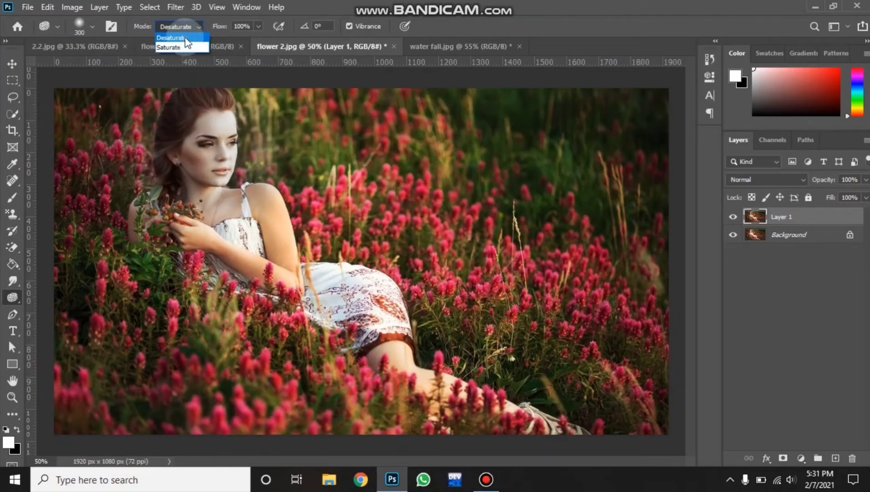
{"action": "left_click", "coordinate": [187, 47]}
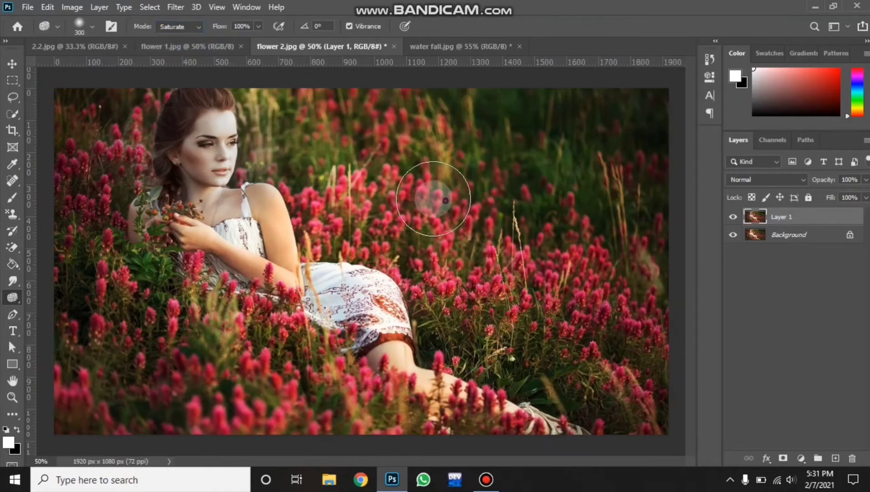
{"action": "mouse_move", "coordinate": [445, 200]}
{"action": "left_mouse_down"}
{"action": "mouse_move", "coordinate": [568, 239]}
{"action": "mouse_move", "coordinate": [372, 182]}
{"action": "mouse_move", "coordinate": [584, 203]}
{"action": "mouse_move", "coordinate": [373, 191]}
{"action": "mouse_move", "coordinate": [525, 186]}
{"action": "mouse_move", "coordinate": [447, 185]}
{"action": "mouse_move", "coordinate": [480, 182]}
{"action": "left_mouse_up"}
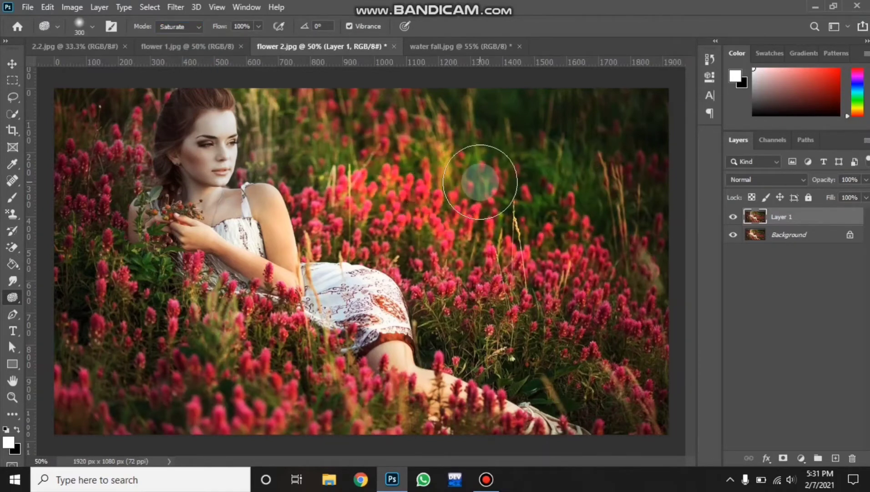
{"action": "mouse_move", "coordinate": [480, 182]}
{"action": "left_mouse_down"}
{"action": "mouse_move", "coordinate": [410, 185]}
{"action": "mouse_move", "coordinate": [496, 193]}
{"action": "mouse_move", "coordinate": [454, 208]}
{"action": "left_mouse_up"}
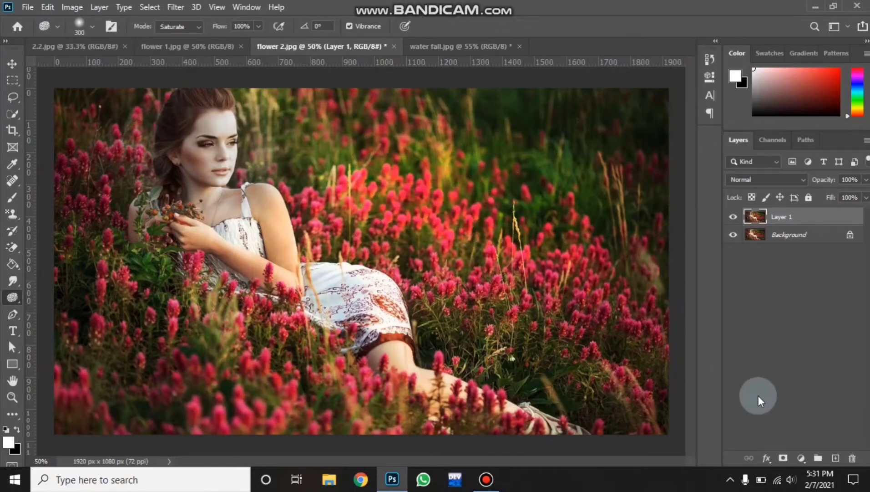
Add a Hue/Saturation adjustment layer above Layer 1 and lower its saturation to -100
{"action": "left_click", "coordinate": [800, 458]}
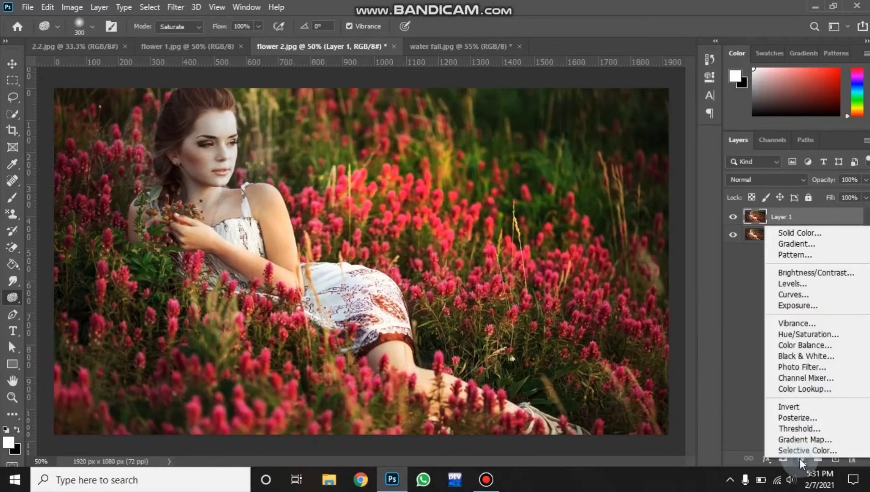
{"action": "left_click", "coordinate": [663, 377]}
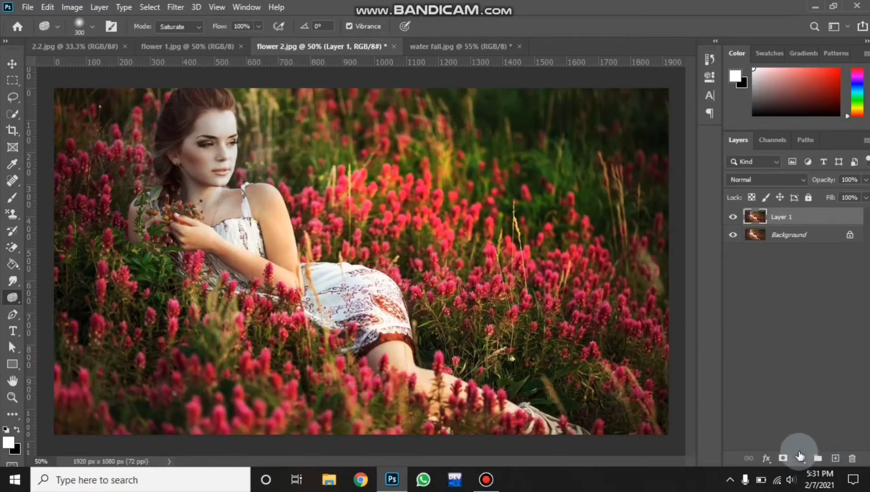
{"action": "left_click", "coordinate": [799, 457]}
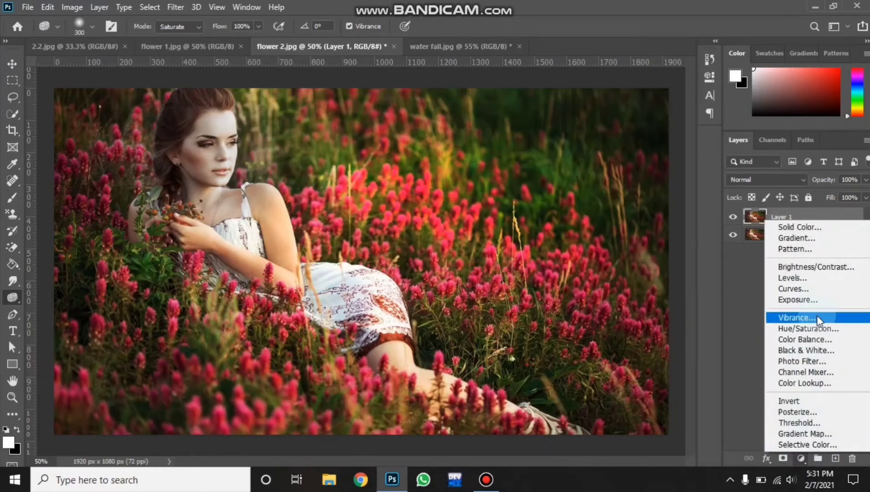
{"action": "left_click", "coordinate": [820, 328]}
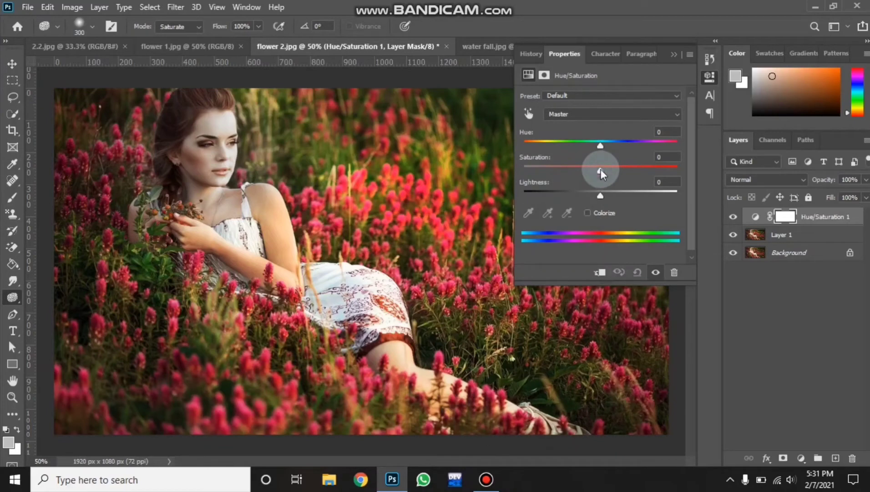
{"action": "left_click_drag", "start_coordinate": [600, 170], "coordinate": [526, 178]}
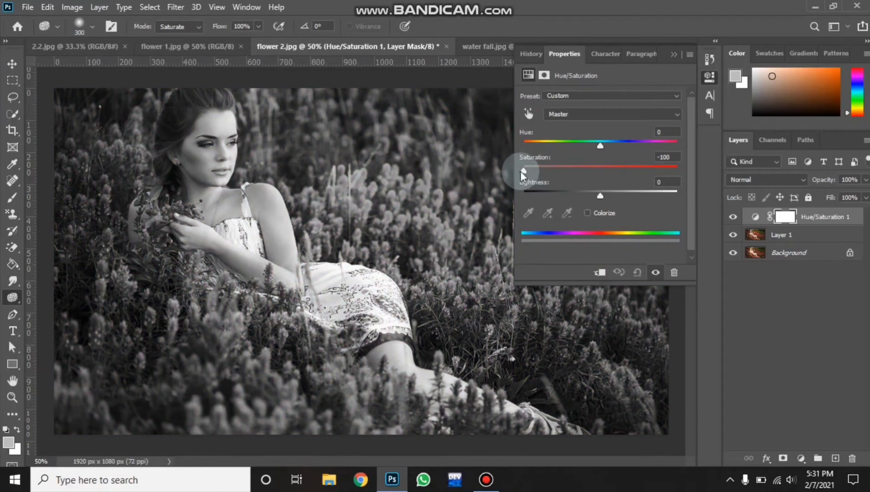
{"action": "left_click", "coordinate": [674, 54]}
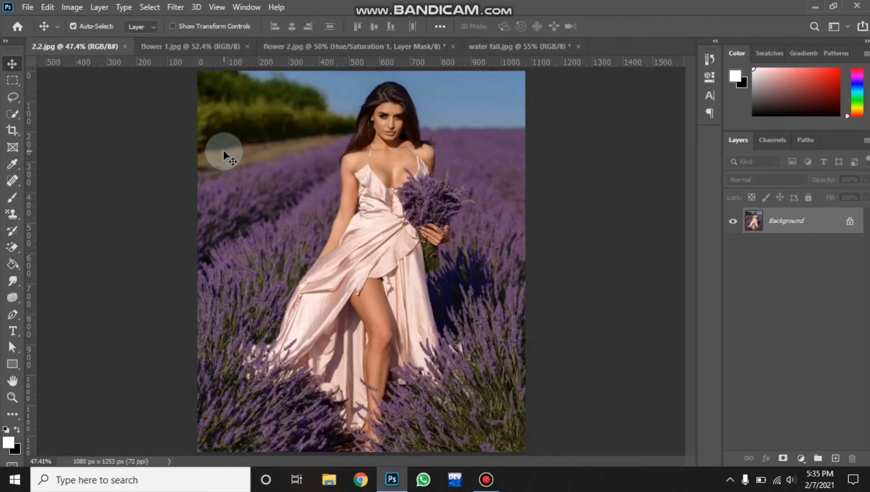
{"action": "left_click", "coordinate": [180, 7]}
{"action": "mouse_move", "coordinate": [254, 151]}
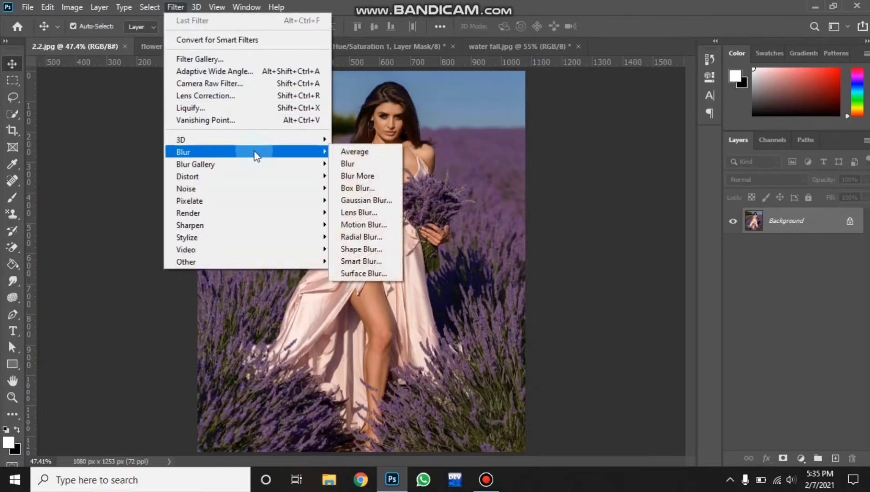
{"action": "left_click", "coordinate": [367, 200]}
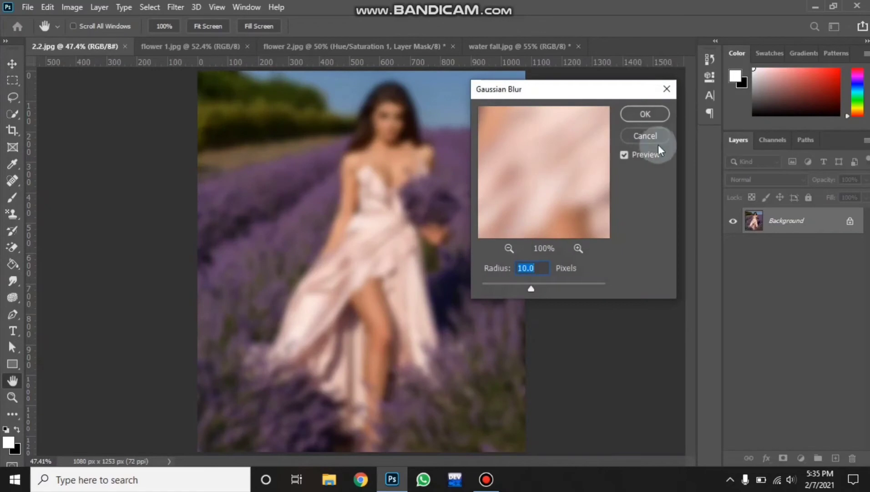
{"action": "left_click", "coordinate": [646, 136]}
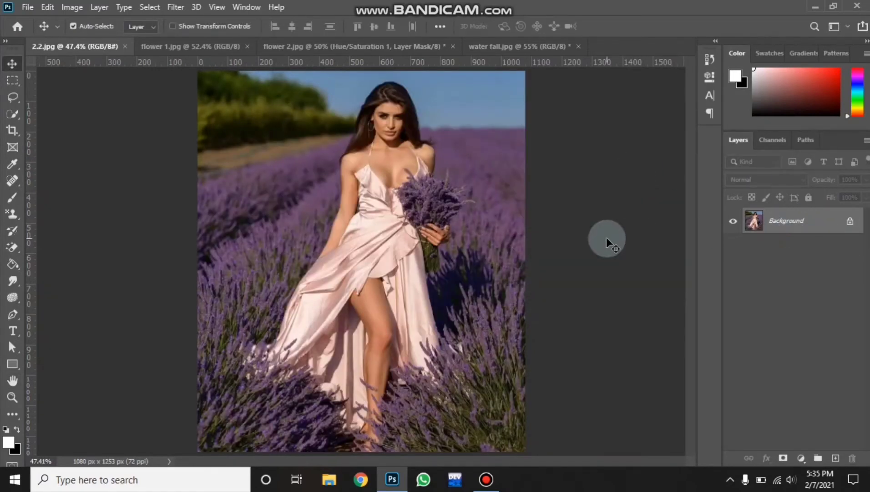
Duplicate the Background layer of the lavender field photo 2.2.jpg
{"action": "key", "text": "ctrl+j"}
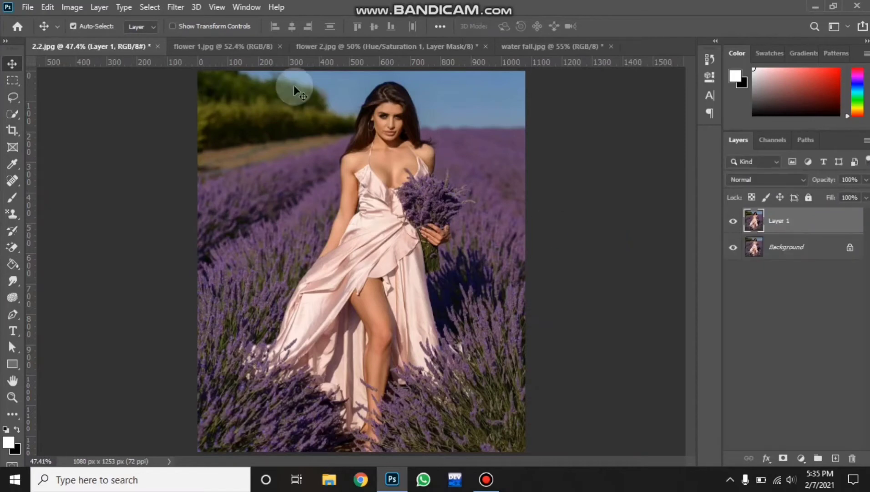
Try a Gaussian Blur on Layer 1 at several radii, including 10 pixels, and cancel it without applying
{"action": "left_click", "coordinate": [175, 7]}
{"action": "mouse_move", "coordinate": [162, 4]}
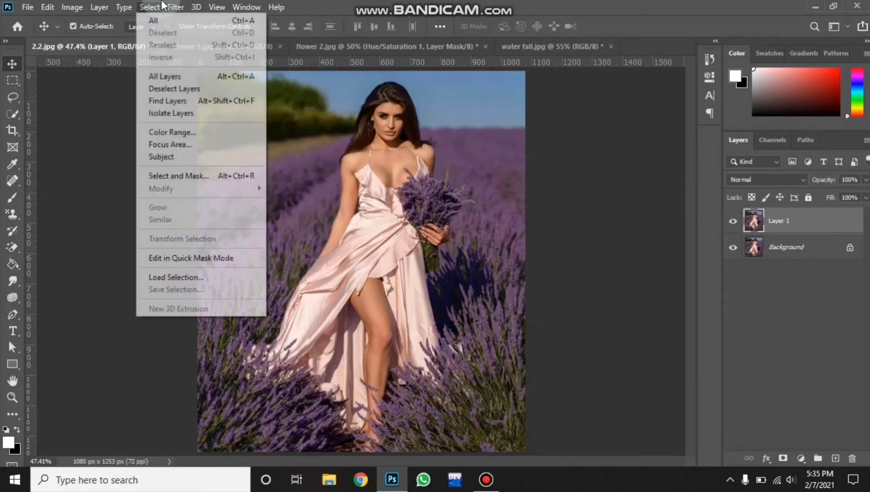
{"action": "mouse_move", "coordinate": [262, 152]}
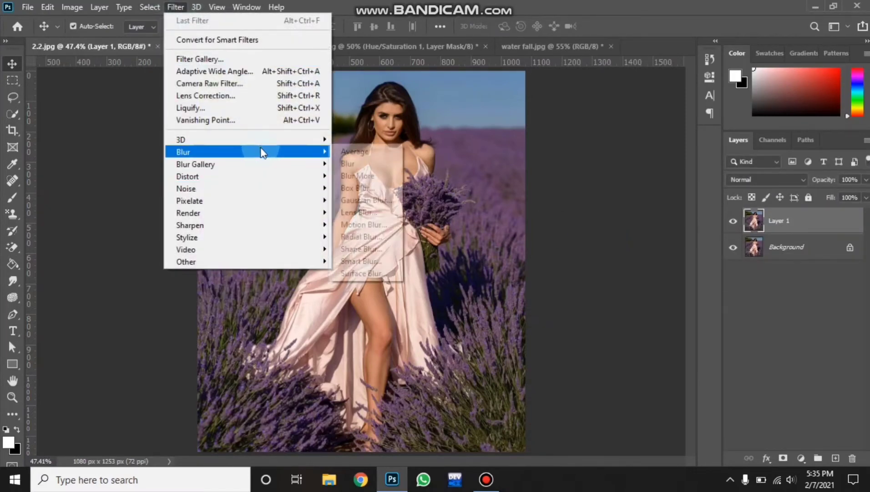
{"action": "left_click", "coordinate": [368, 199]}
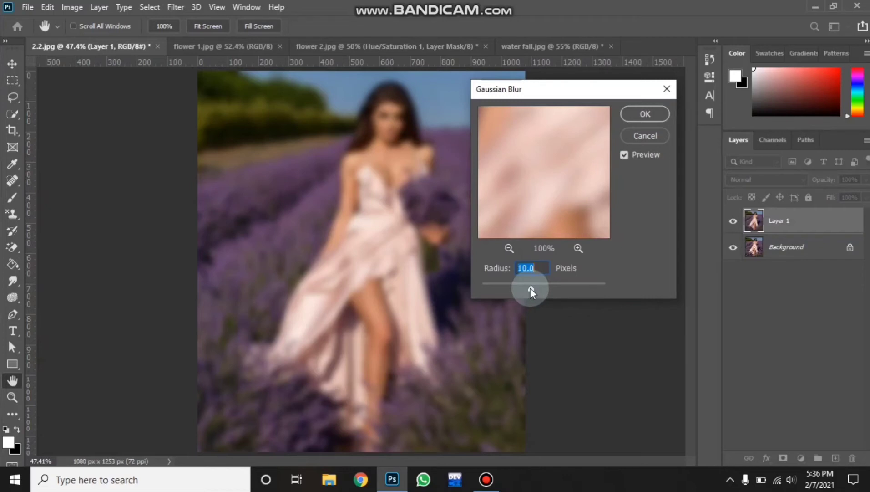
{"action": "left_click_drag", "start_coordinate": [531, 288], "coordinate": [547, 288]}
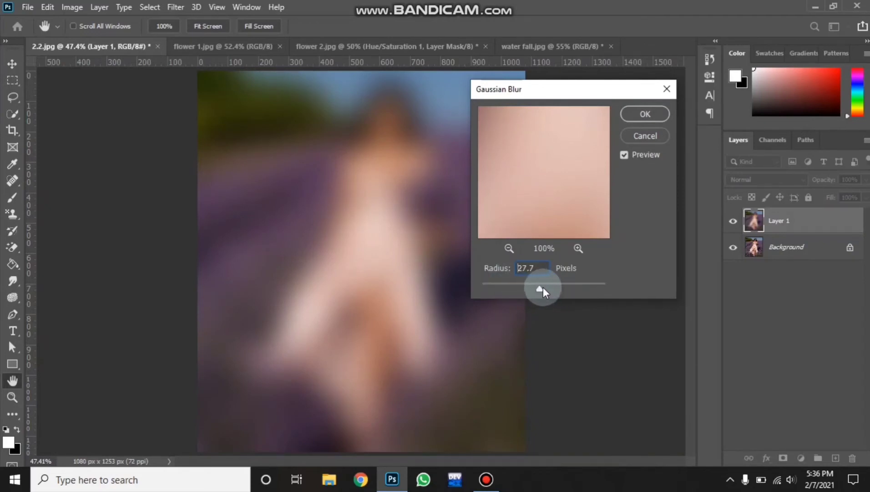
{"action": "left_click_drag", "start_coordinate": [543, 287], "coordinate": [546, 287]}
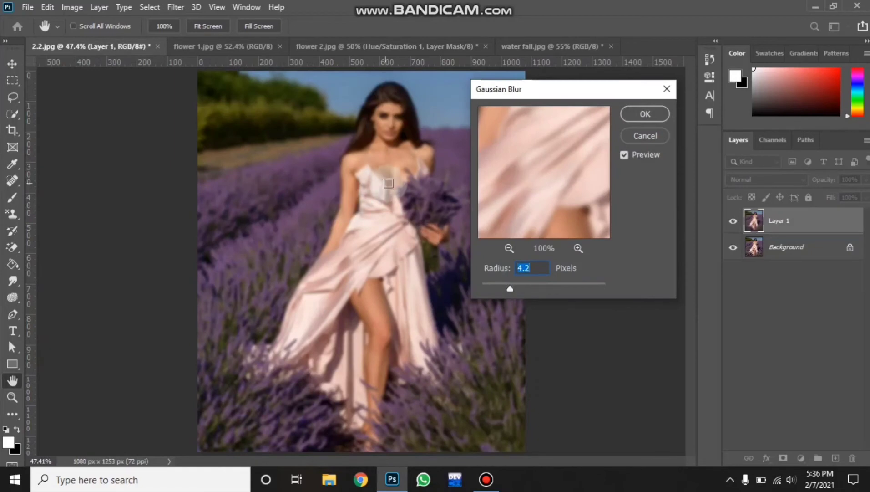
{"action": "double_click", "coordinate": [538, 268]}
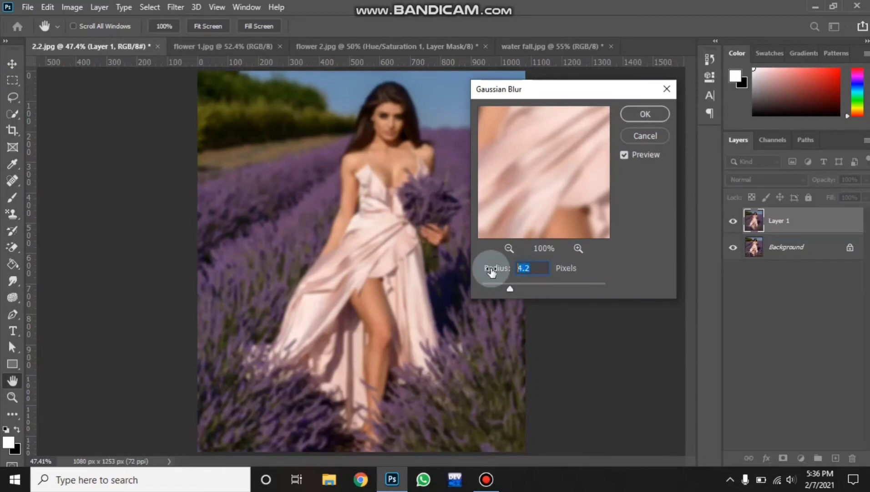
{"action": "type", "text": "10"}
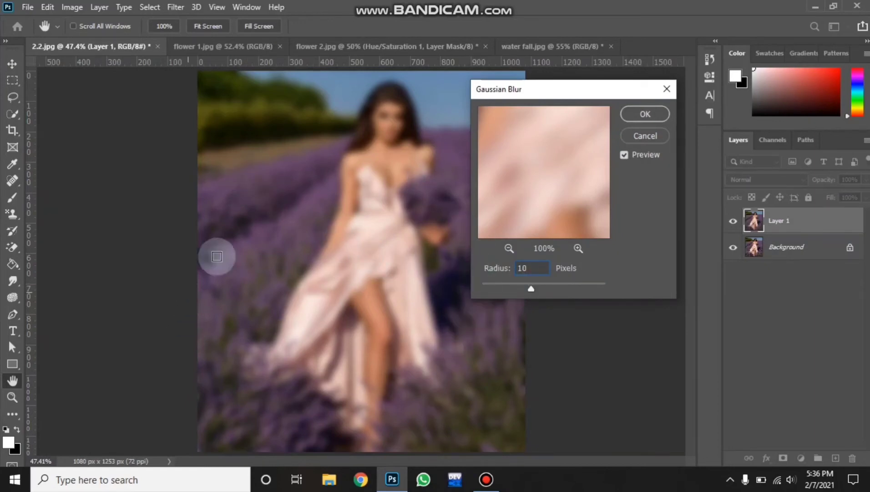
{"action": "left_click", "coordinate": [644, 136]}
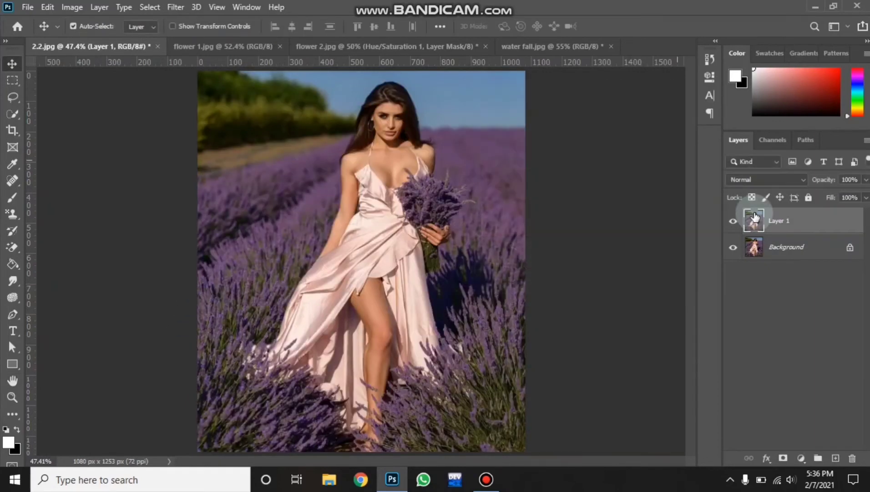
{"action": "left_click", "coordinate": [732, 220]}
{"action": "left_click", "coordinate": [732, 223]}
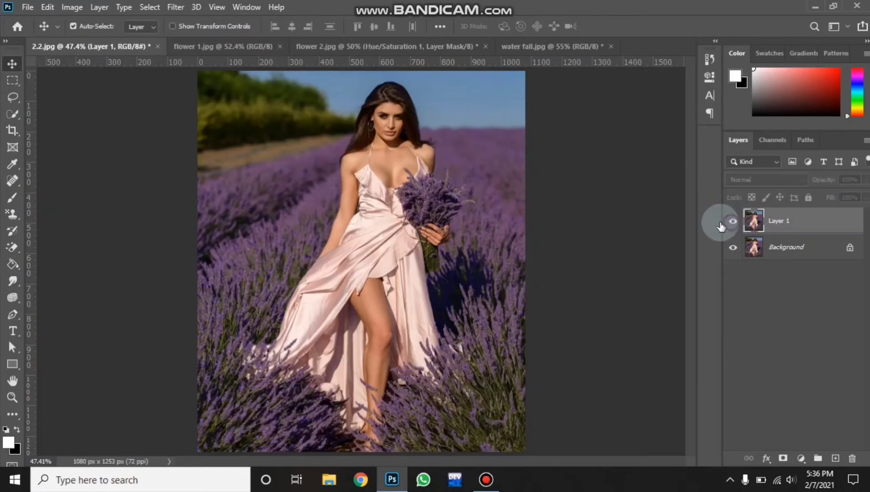
Start a Surface Blur on Layer 1 with a radius of 10 pixels and a threshold of 10 levels
{"action": "left_click", "coordinate": [173, 7]}
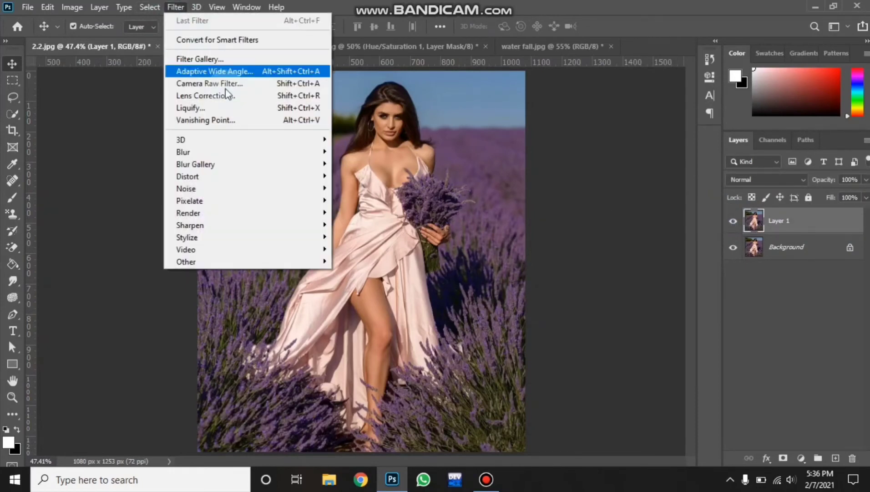
{"action": "mouse_move", "coordinate": [288, 154]}
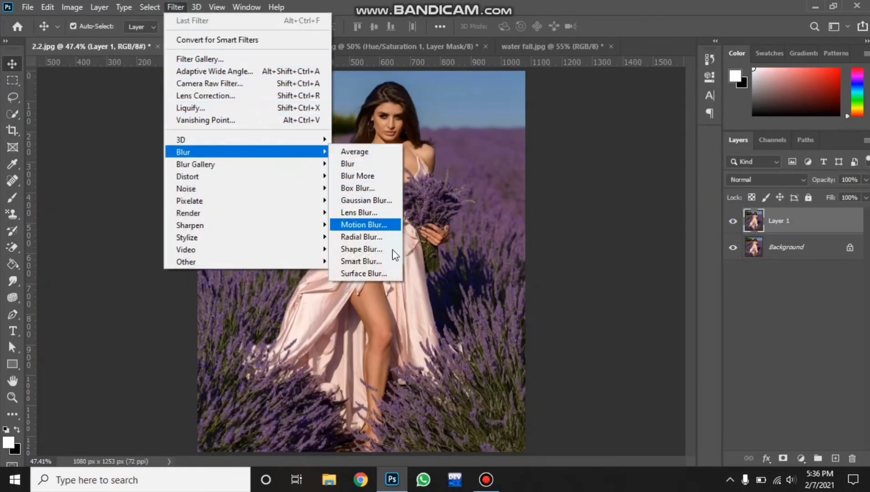
{"action": "left_click", "coordinate": [388, 269]}
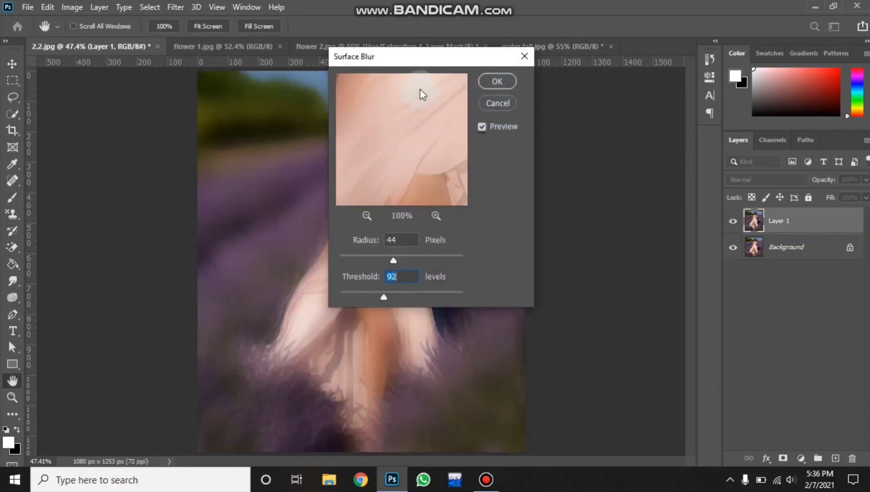
{"action": "left_click_drag", "start_coordinate": [419, 62], "coordinate": [622, 79]}
{"action": "left_click_drag", "start_coordinate": [595, 276], "coordinate": [549, 277]}
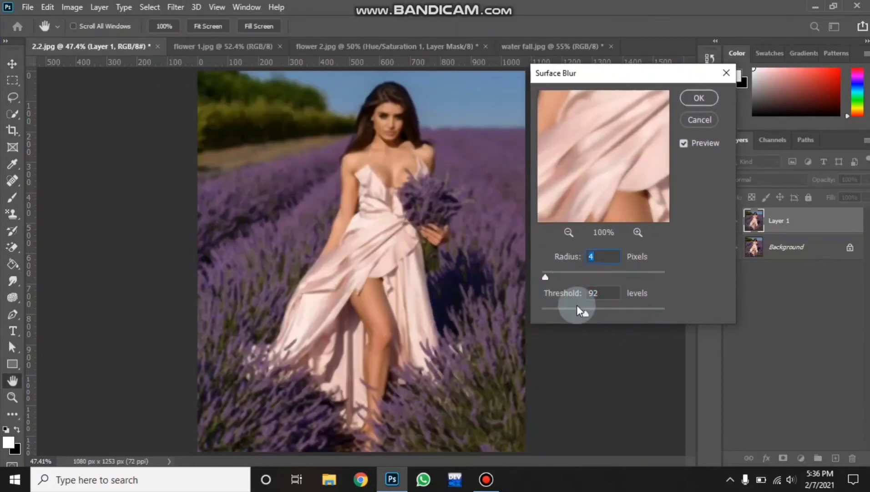
{"action": "left_click_drag", "start_coordinate": [577, 306], "coordinate": [557, 311]}
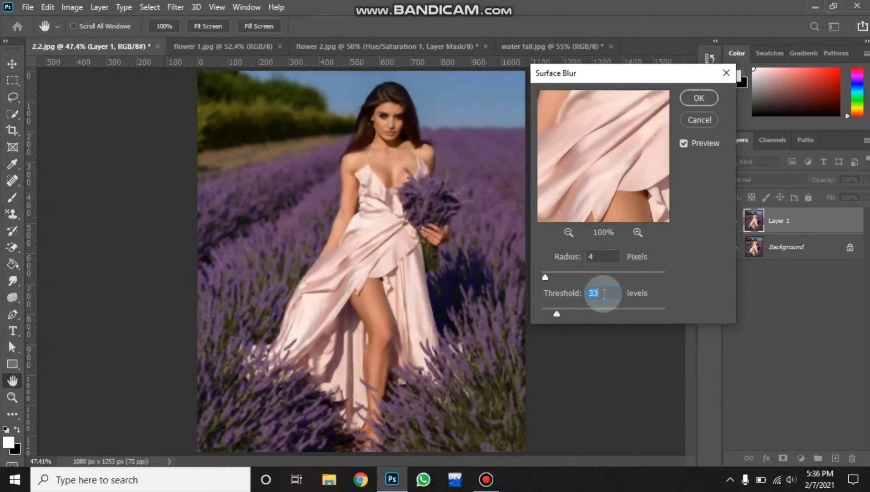
{"action": "type", "text": "10"}
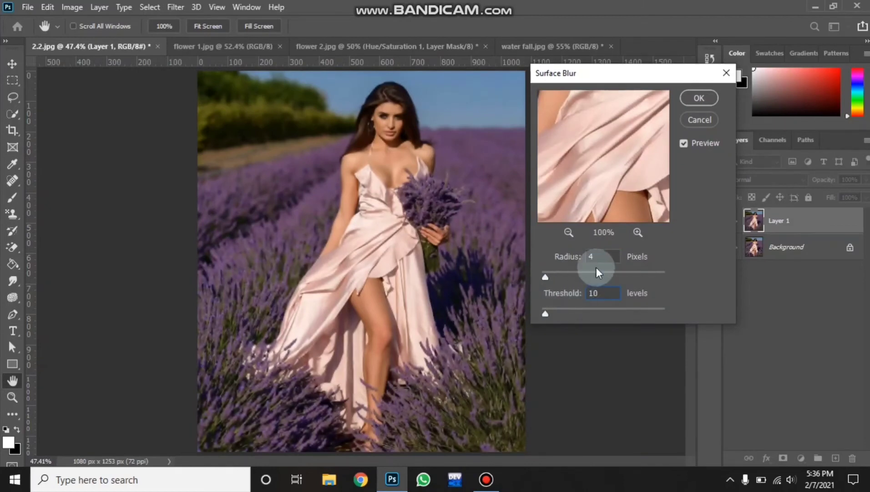
{"action": "left_click", "coordinate": [597, 256]}
{"action": "type", "text": "5"}
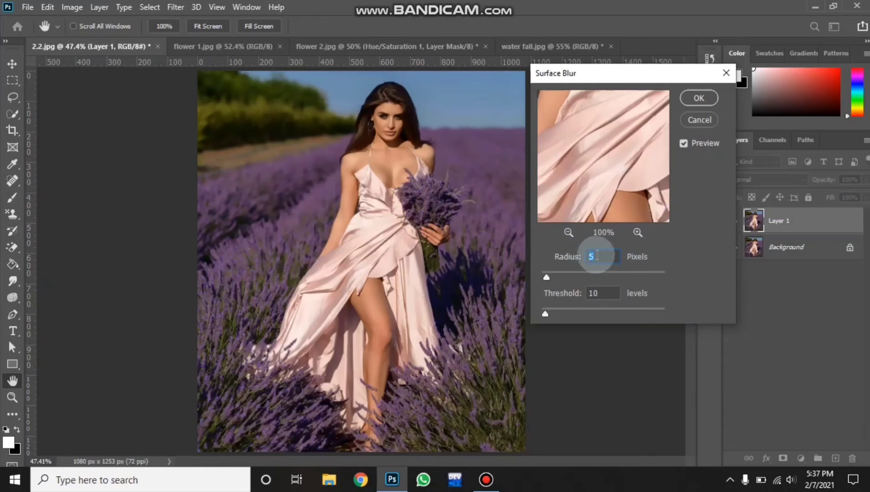
{"action": "type", "text": "19"}
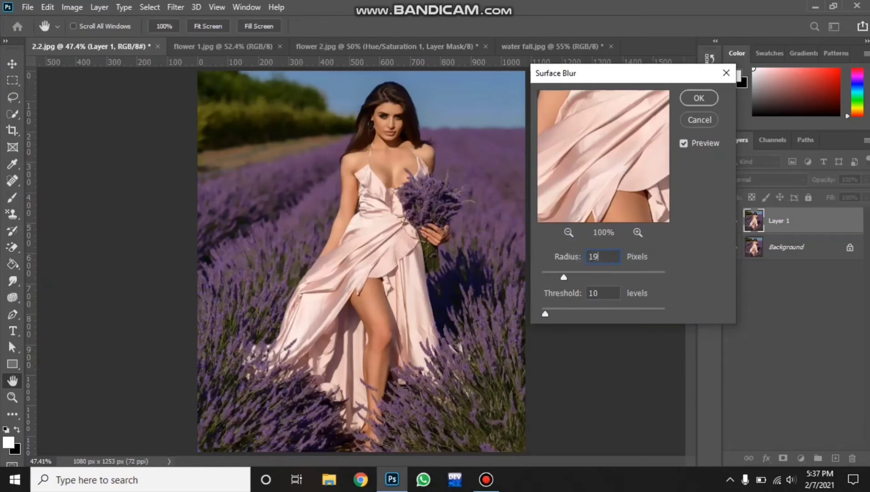
{"action": "key", "text": "BackSpace"}
{"action": "type", "text": "0"}
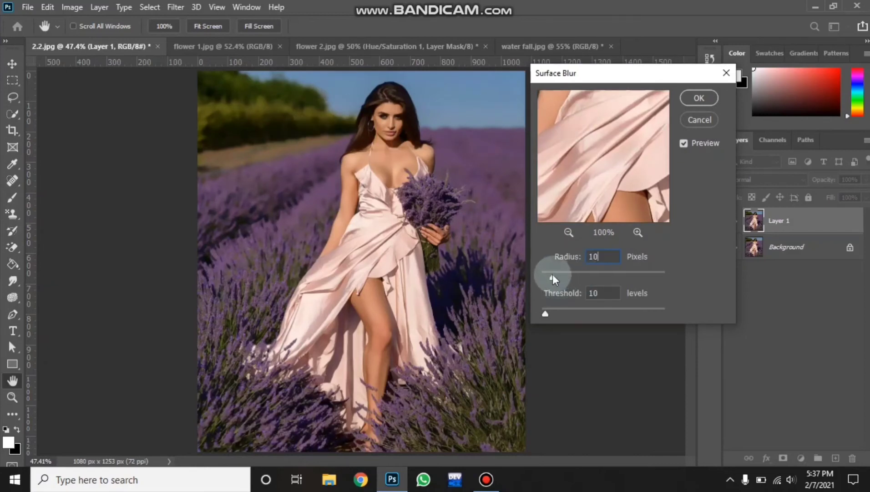
Raise the Surface Blur radius to 32 pixels and the threshold to 45 levels, and apply it to Layer 1
{"action": "left_click_drag", "start_coordinate": [552, 274], "coordinate": [579, 275]}
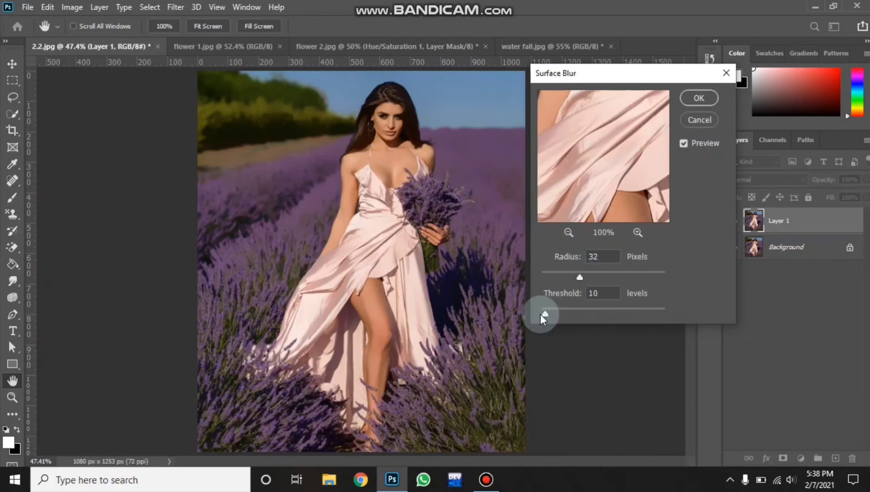
{"action": "left_click_drag", "start_coordinate": [541, 314], "coordinate": [559, 312]}
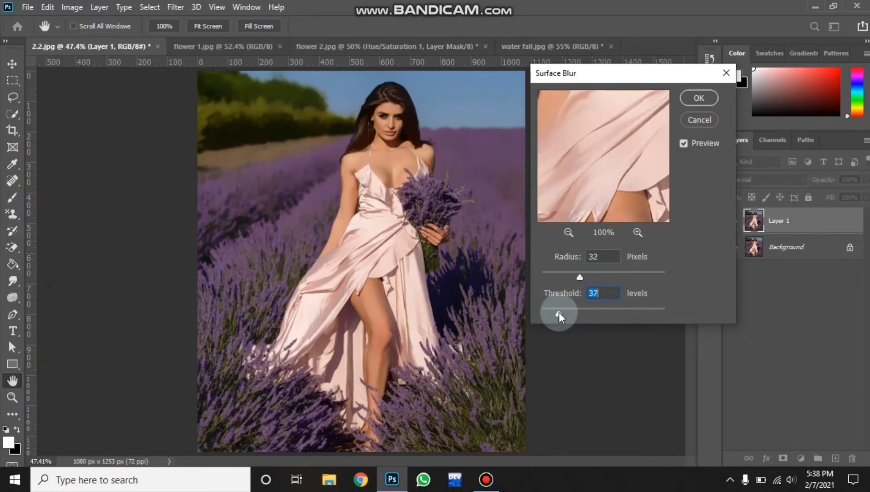
{"action": "left_click", "coordinate": [567, 233]}
{"action": "left_click", "coordinate": [567, 233]}
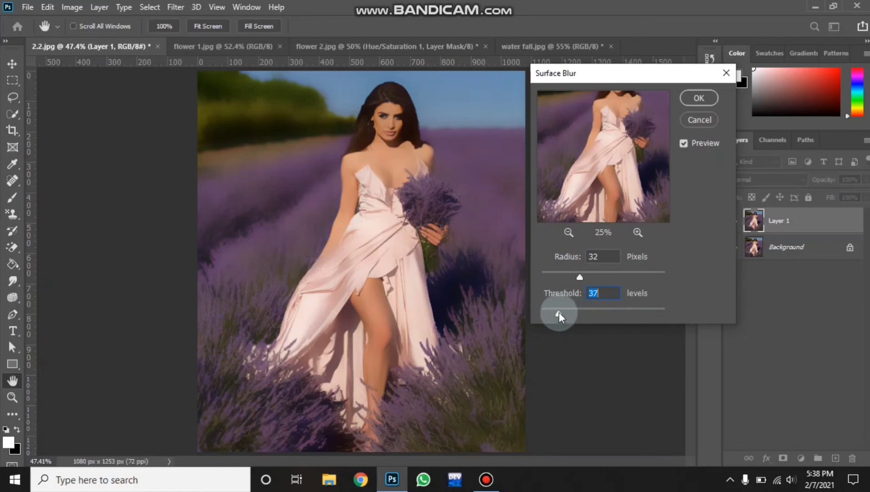
{"action": "left_click_drag", "start_coordinate": [559, 312], "coordinate": [562, 312]}
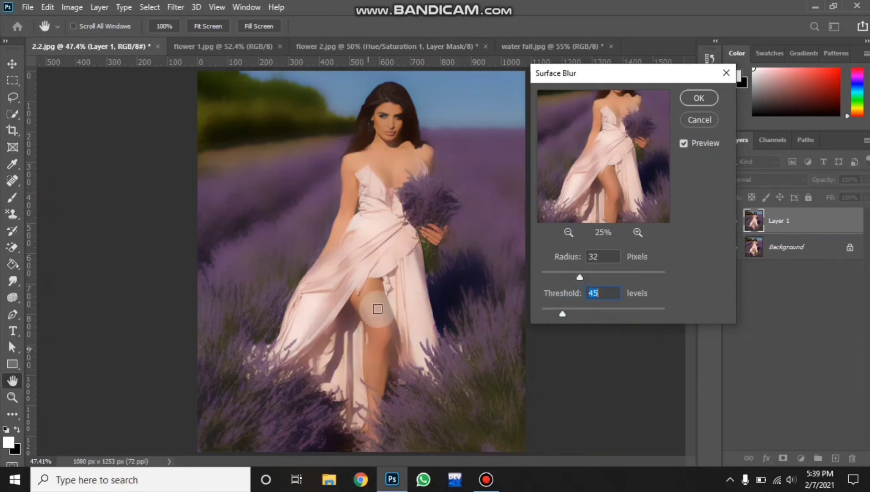
{"action": "left_click", "coordinate": [691, 98]}
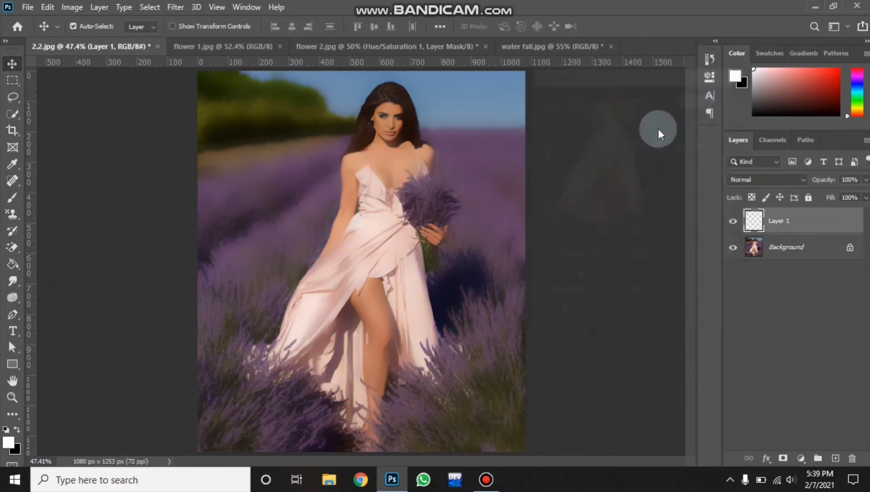
Hide Layer 1 and make a second duplicate of the Background layer
{"action": "left_click", "coordinate": [733, 221]}
{"action": "left_click", "coordinate": [794, 248]}
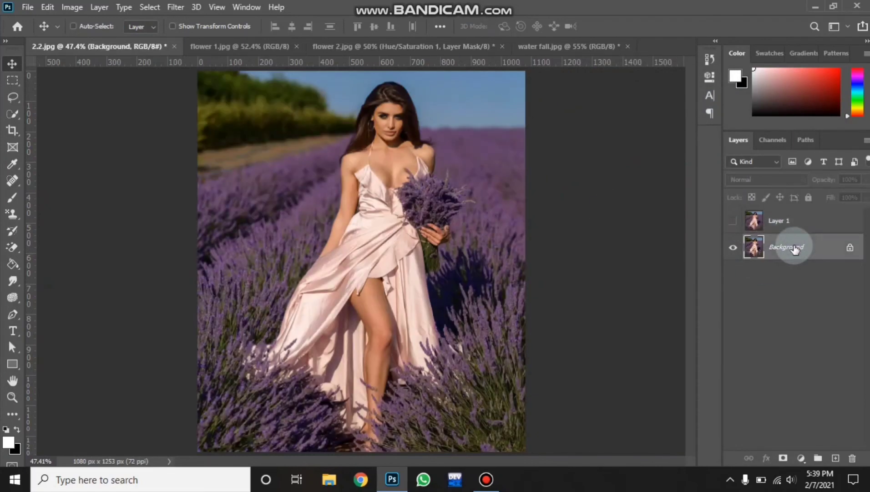
{"action": "key", "text": "ctrl+j"}
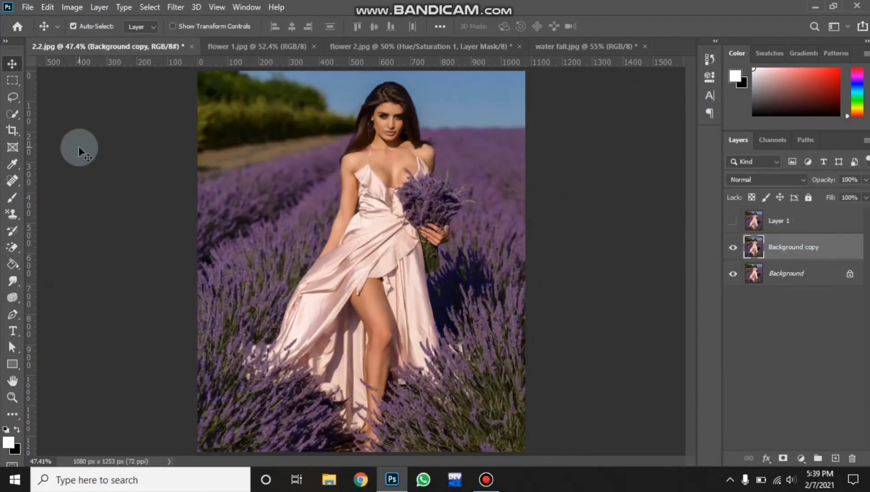